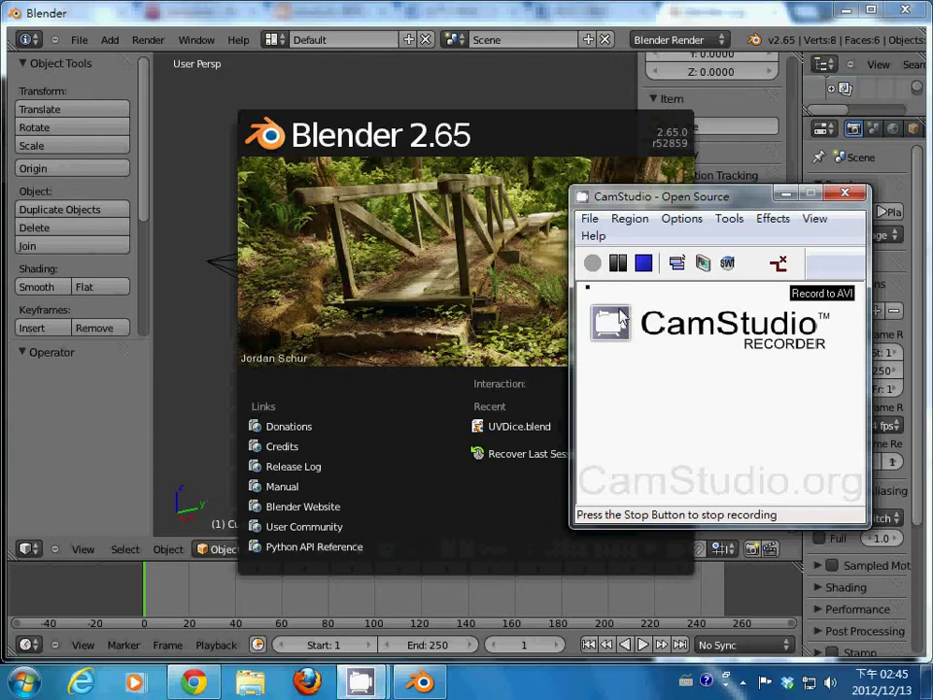
# Dismiss the splash screen, hide the N and T side panels, and delete the default cube
pyautogui.click(785, 192)
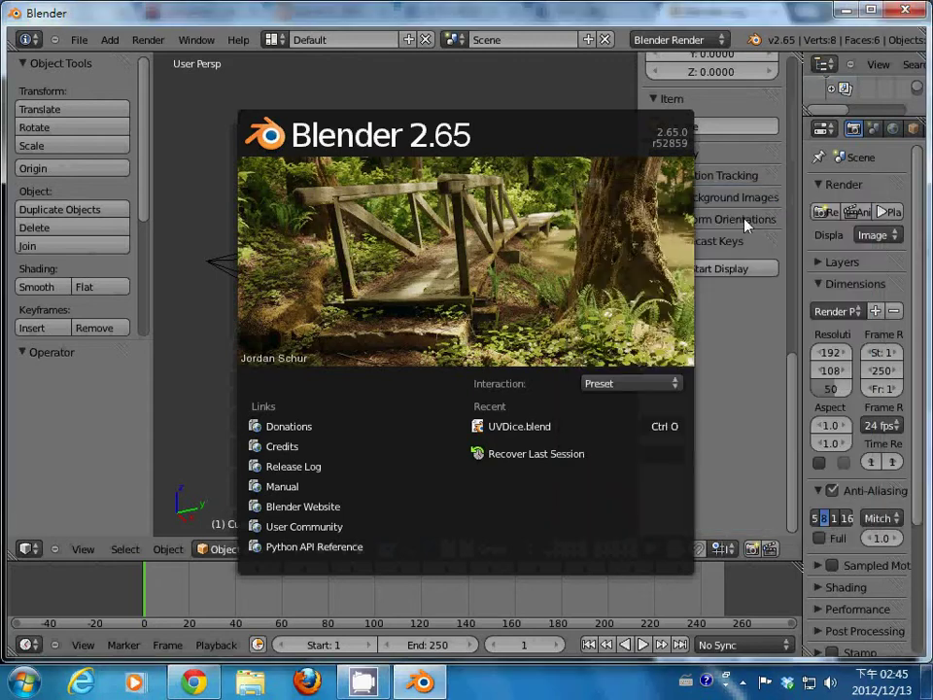
pyautogui.click(759, 376)
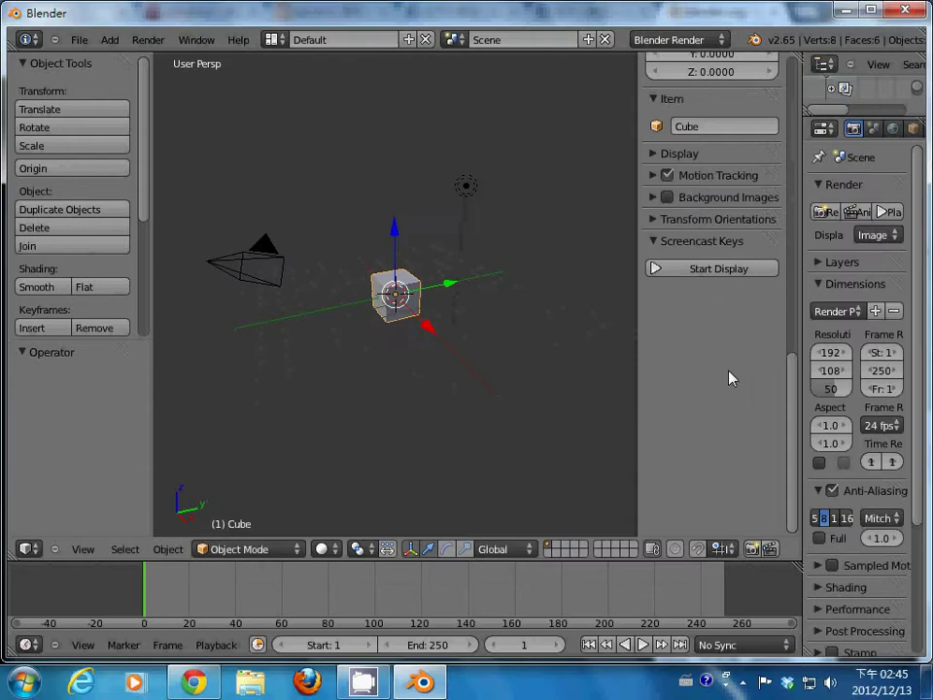
pyautogui.press('n')
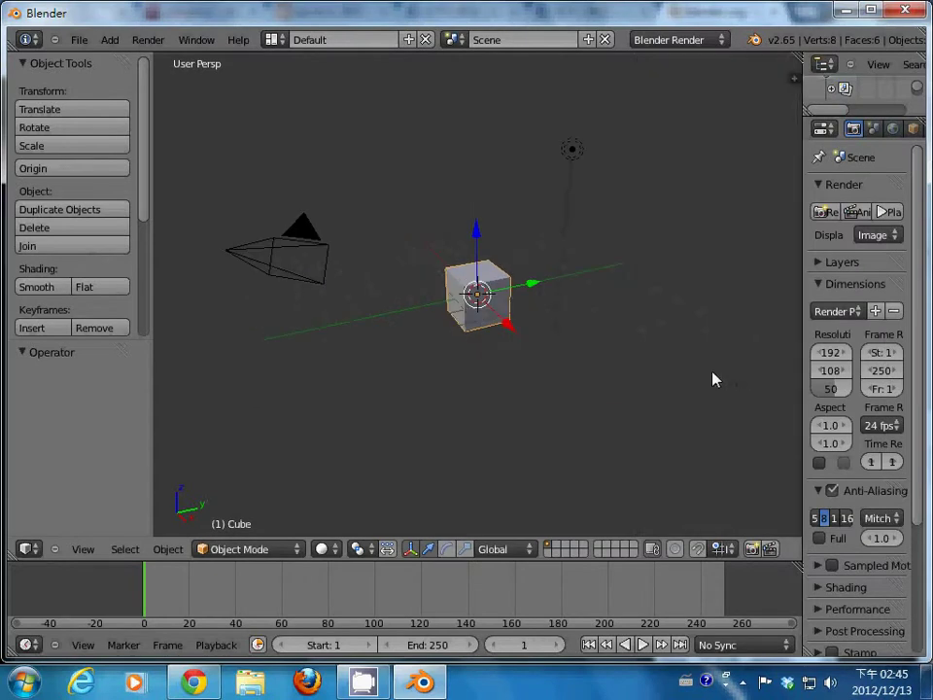
pyautogui.press('t')
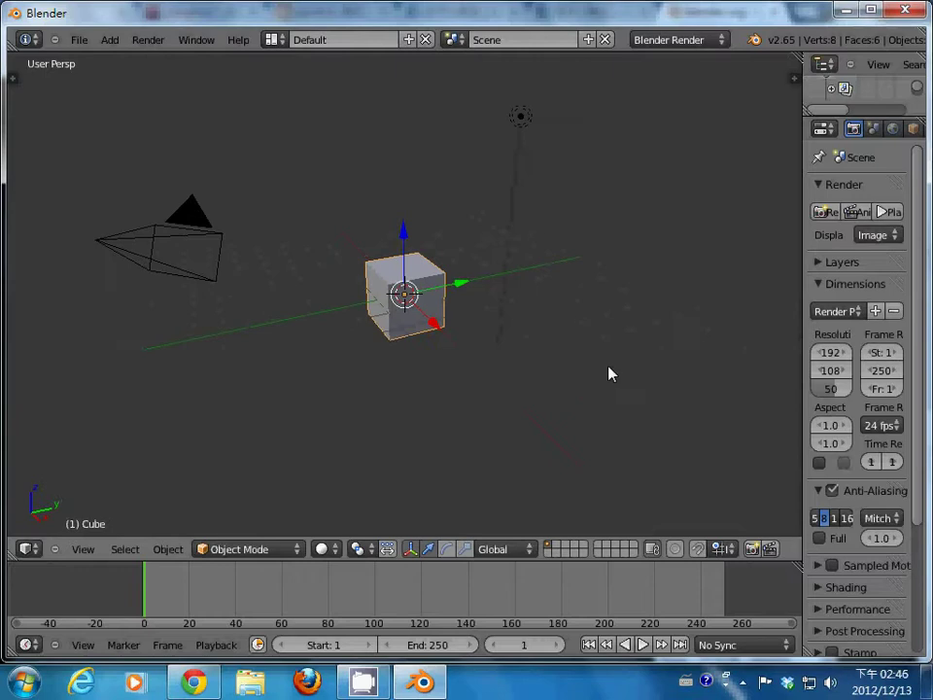
pyautogui.press('x')
pyautogui.click(520, 309)
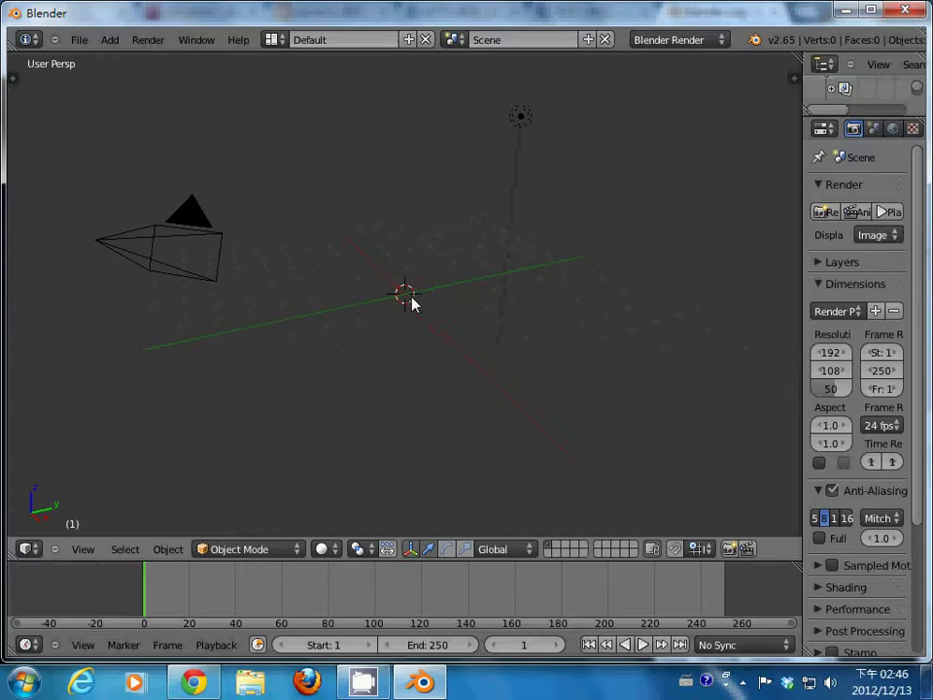
# Add a UV sphere at the origin and set its shading to Smooth
pyautogui.hotkey('shift', 'a')
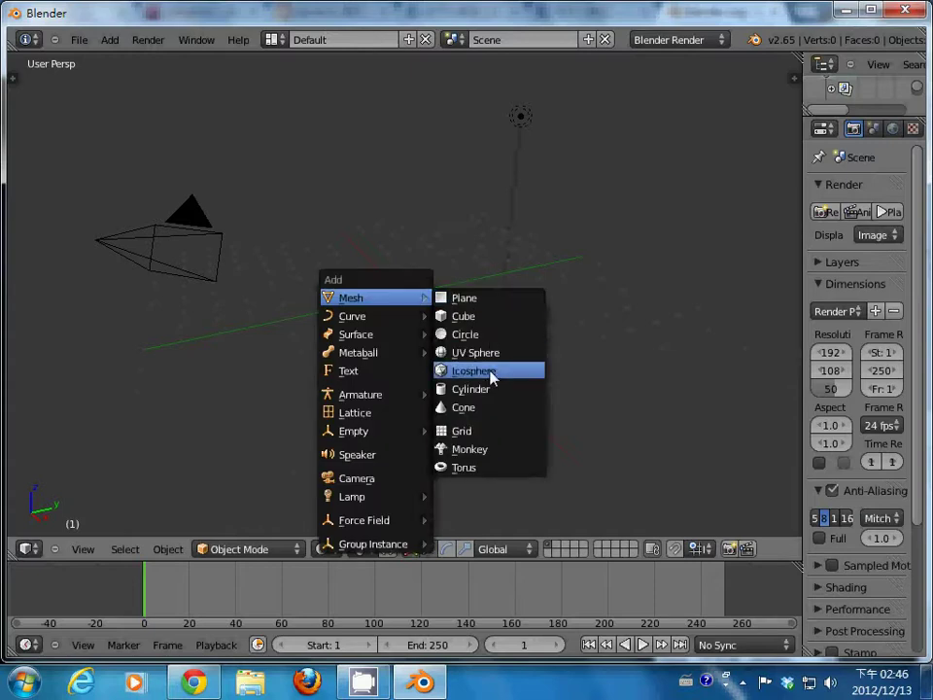
pyautogui.click(494, 357)
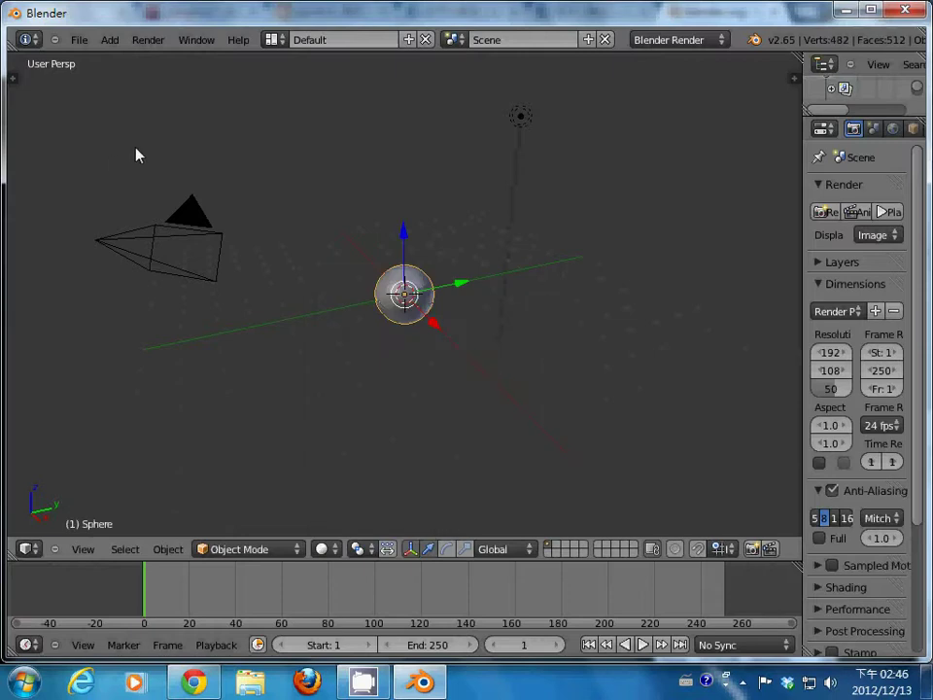
pyautogui.press('t')
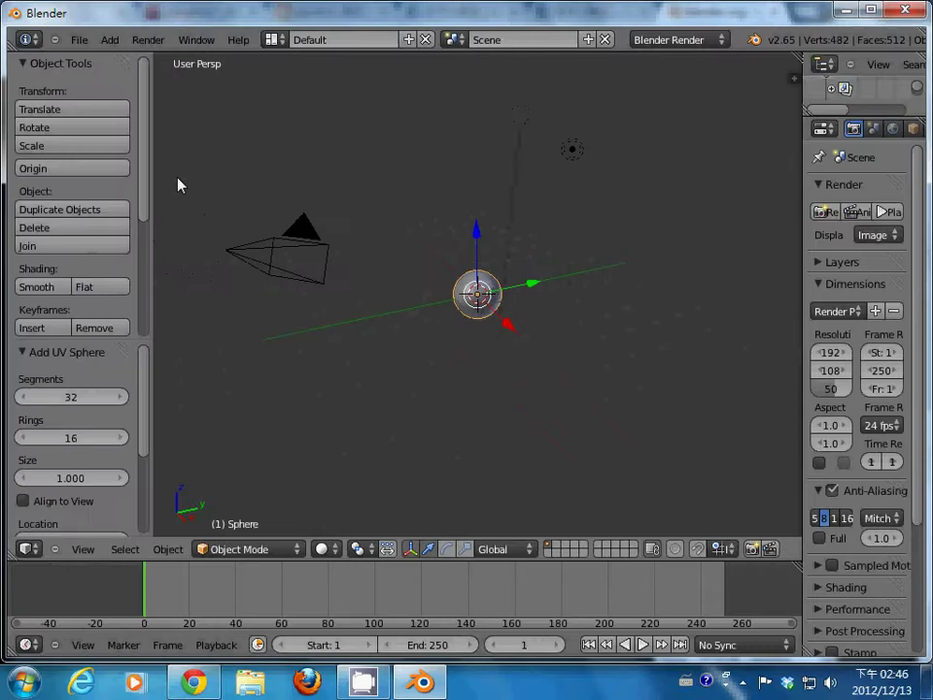
pyautogui.click(44, 288)
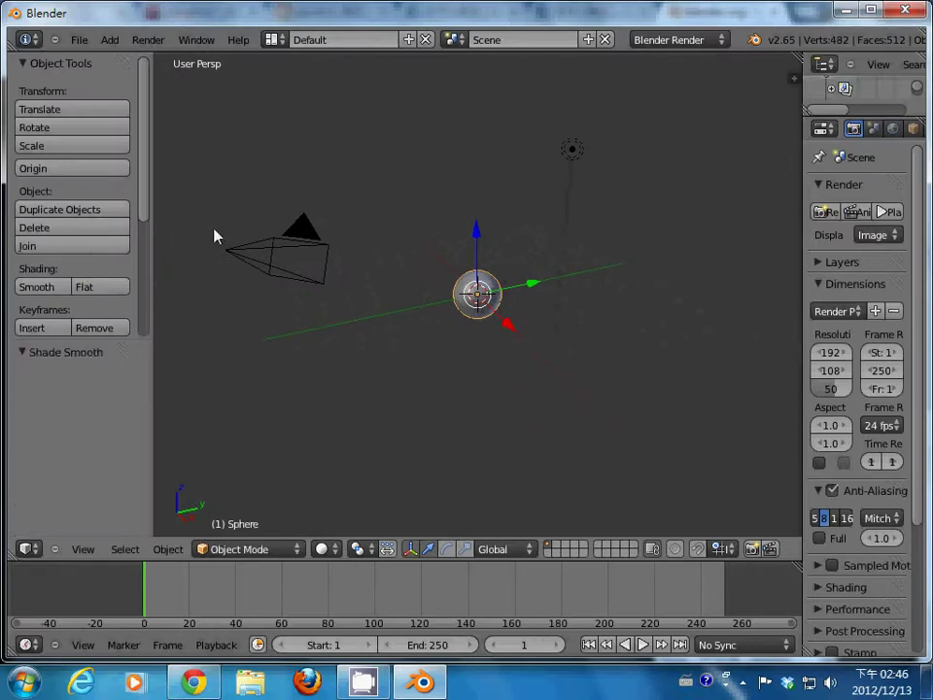
pyautogui.press('t')
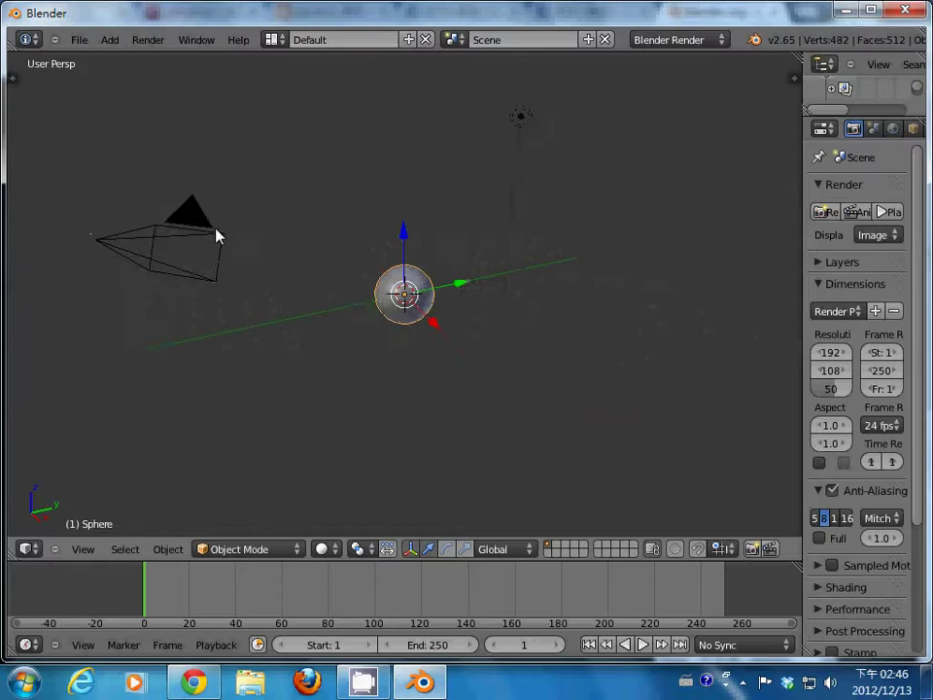
# Test-render the smooth sphere with F12, then return to the viewport
pyautogui.press('F12')
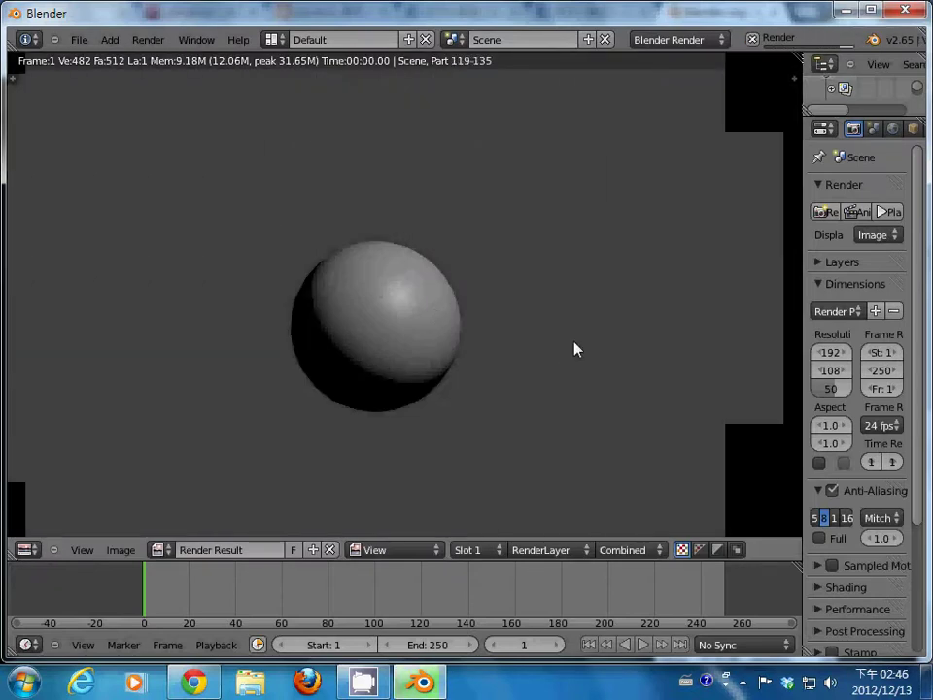
pyautogui.press('Escape')
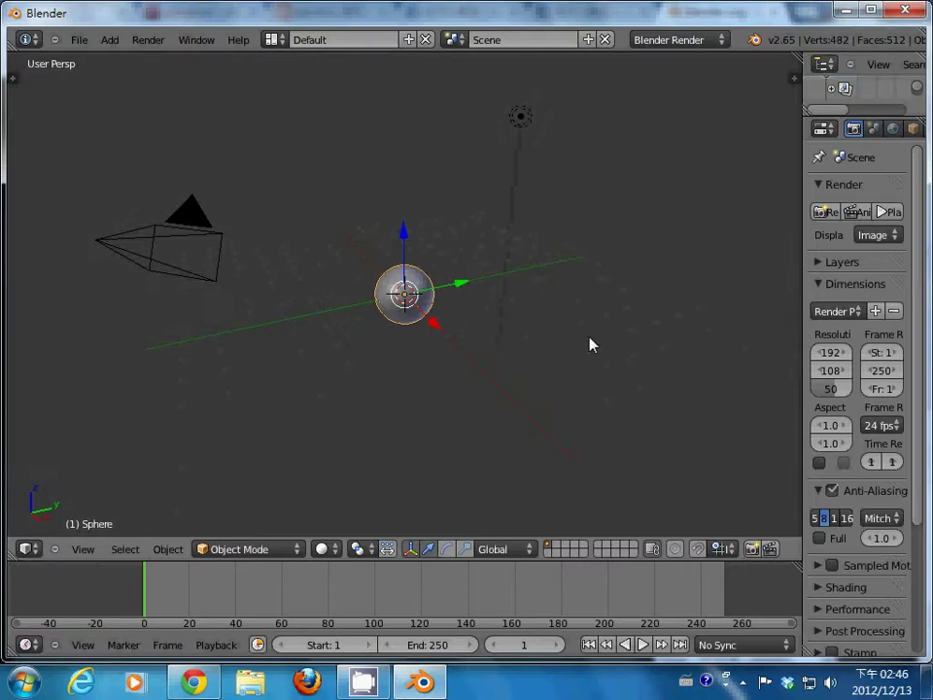
pyautogui.press('t')
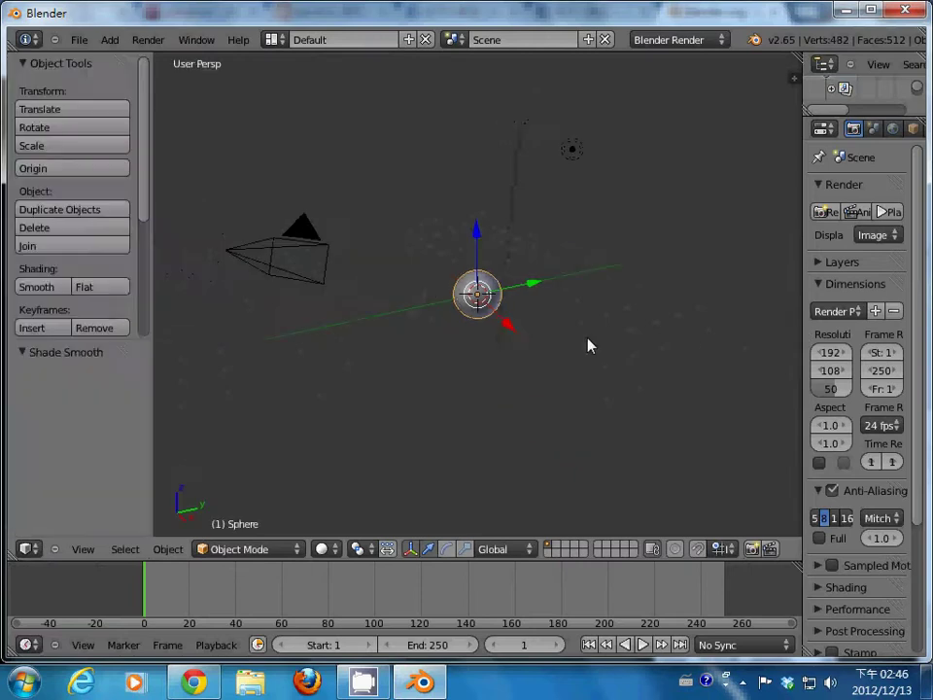
pyautogui.press('t')
pyautogui.press('t')
pyautogui.press('t')
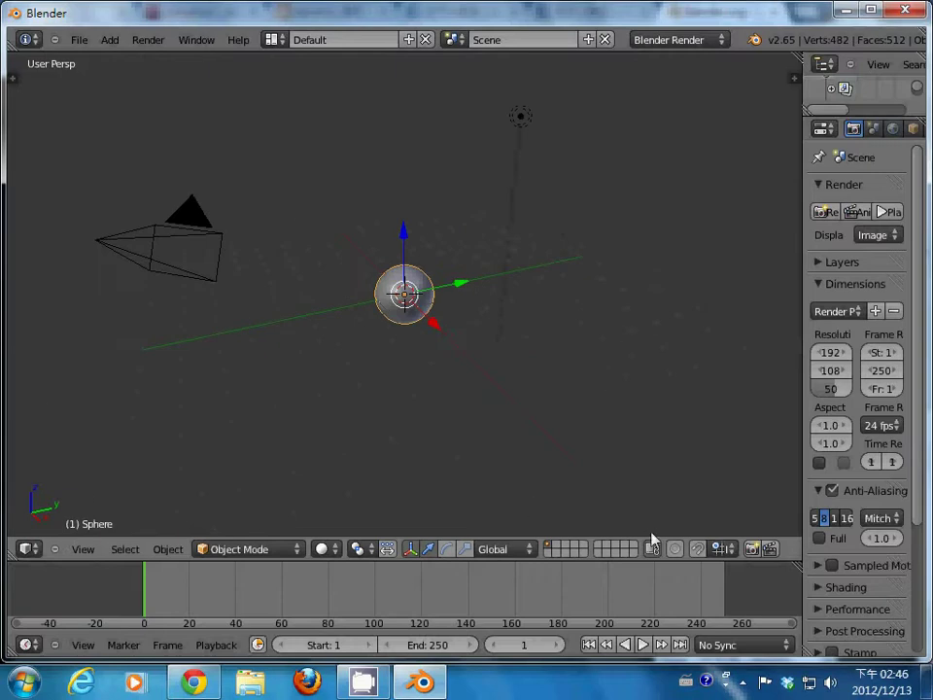
# Switch to front view, zoom in, enter Edit Mode and deselect all vertices
pyautogui.press('KP_1')
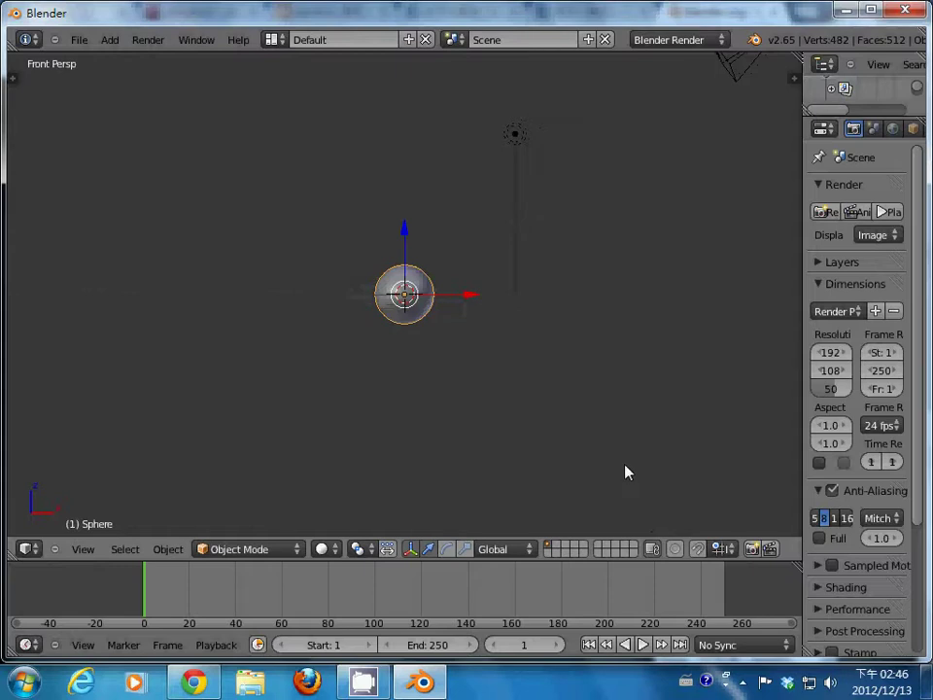
pyautogui.scroll(6, 626, 467)
pyautogui.scroll(3, 626, 466)
pyautogui.press('Tab')
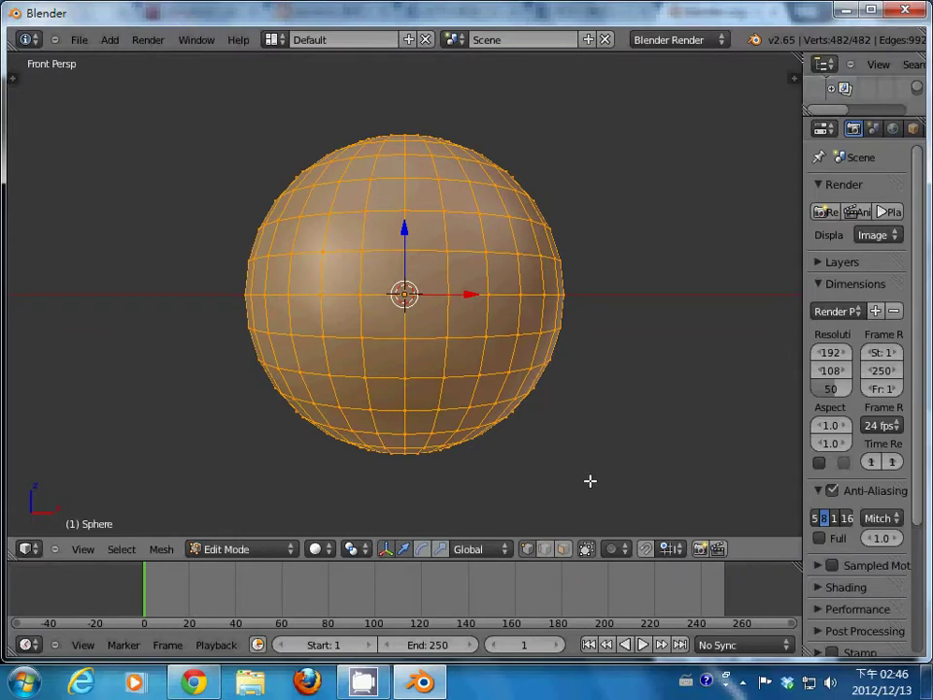
pyautogui.press('a')
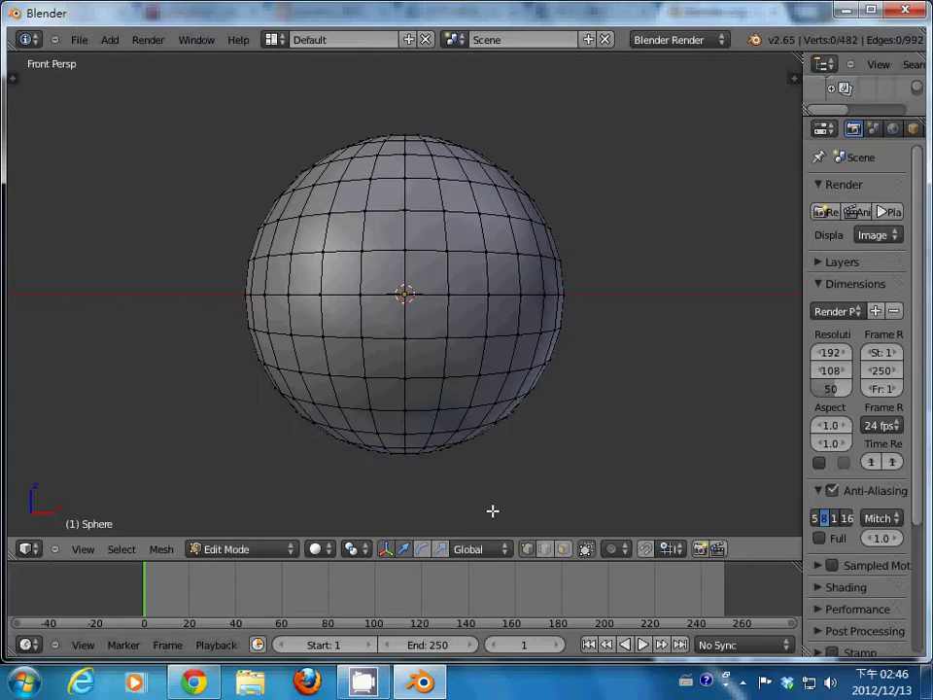
# Switch to face select and box-select the sphere's left half
pyautogui.click(563, 549)
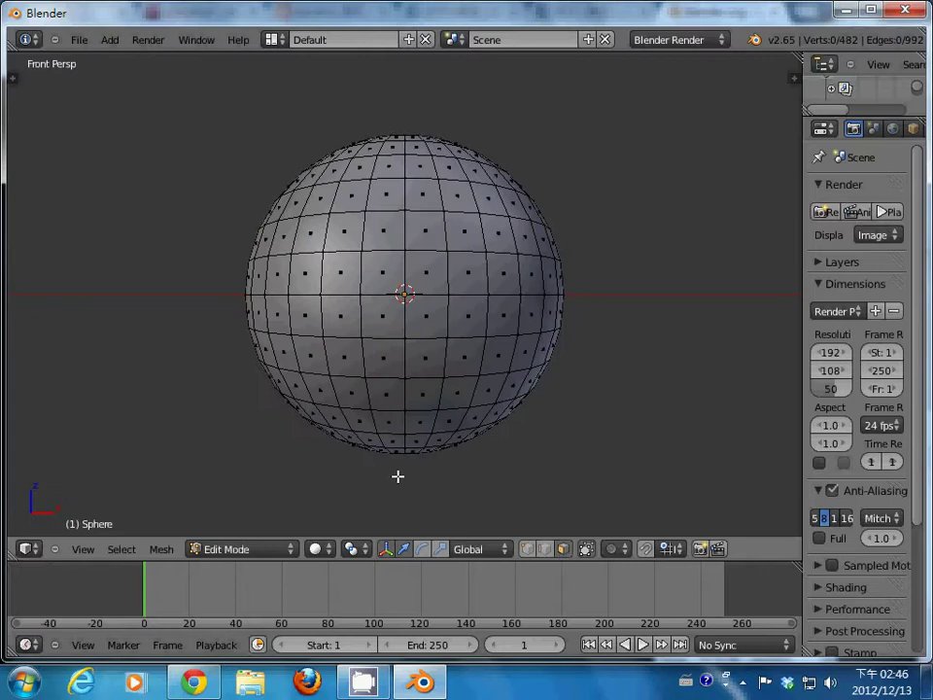
pyautogui.click(400, 475)
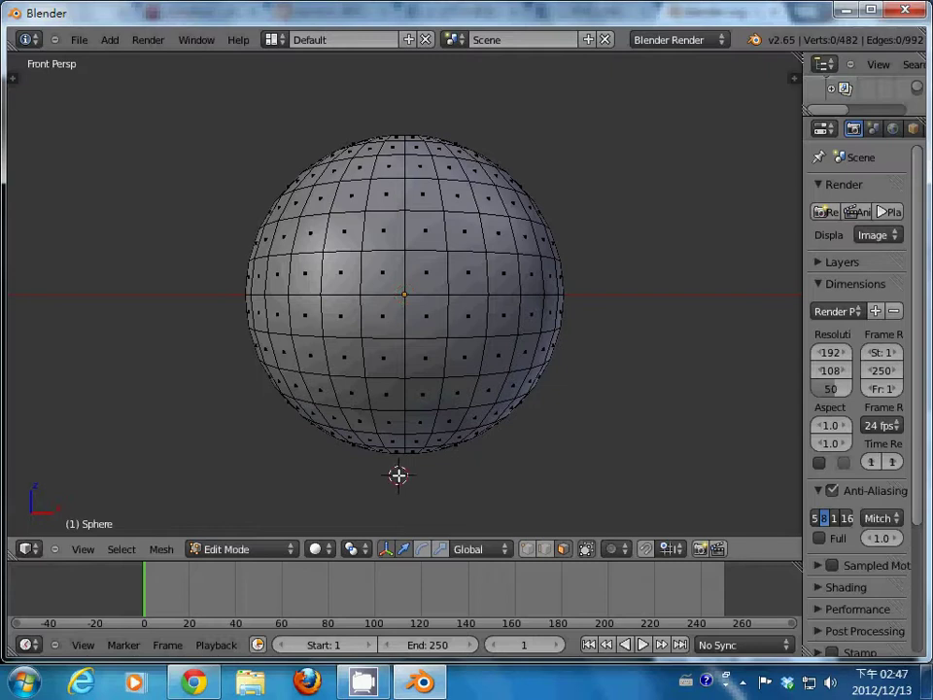
pyautogui.press('b')
pyautogui.moveTo(398, 475); pyautogui.dragTo(228, 82)
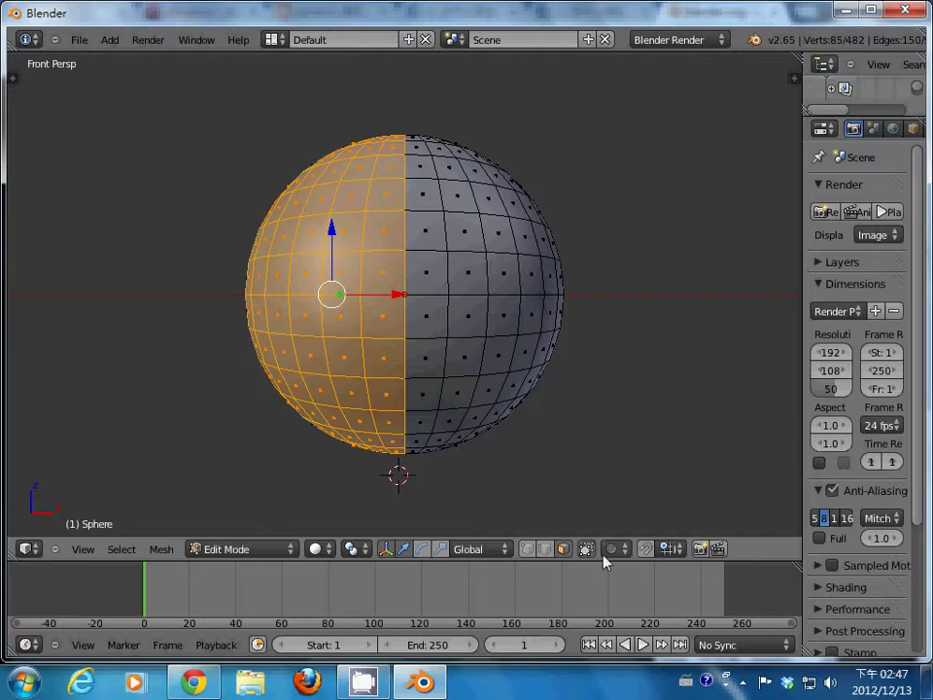
# Turn off Limit Selection to Visible and box-select the left half, front and back
pyautogui.click(563, 549)
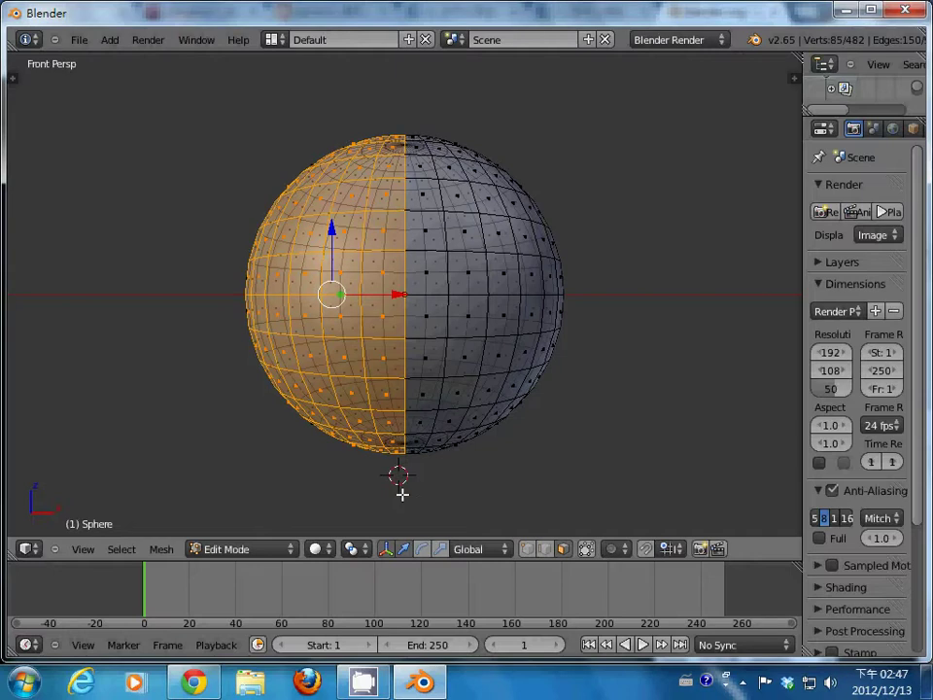
pyautogui.press('a')
pyautogui.press('b')
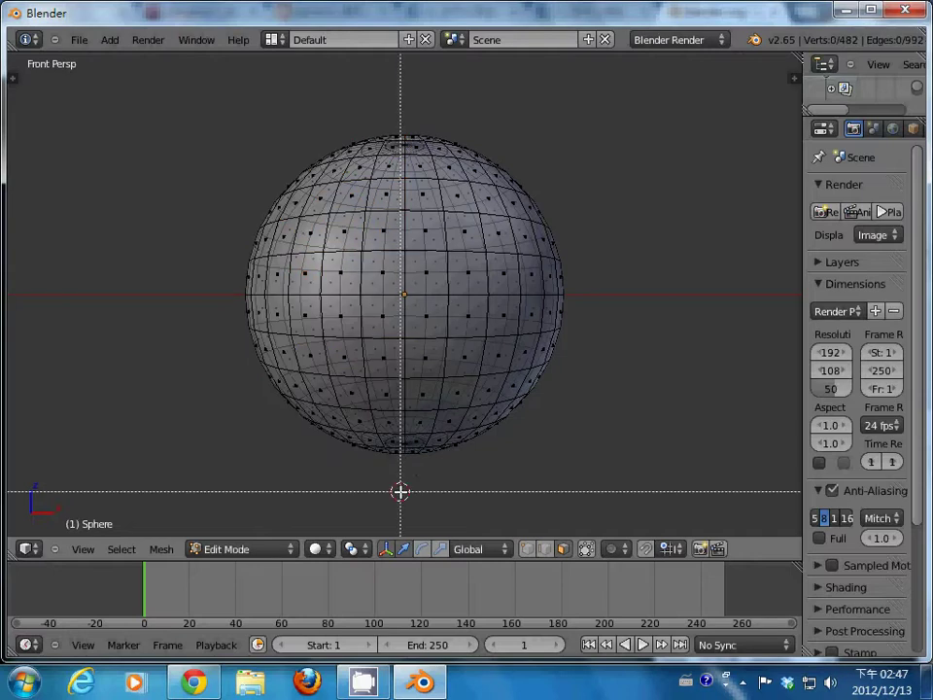
pyautogui.moveTo(400, 491); pyautogui.dragTo(308, 137)
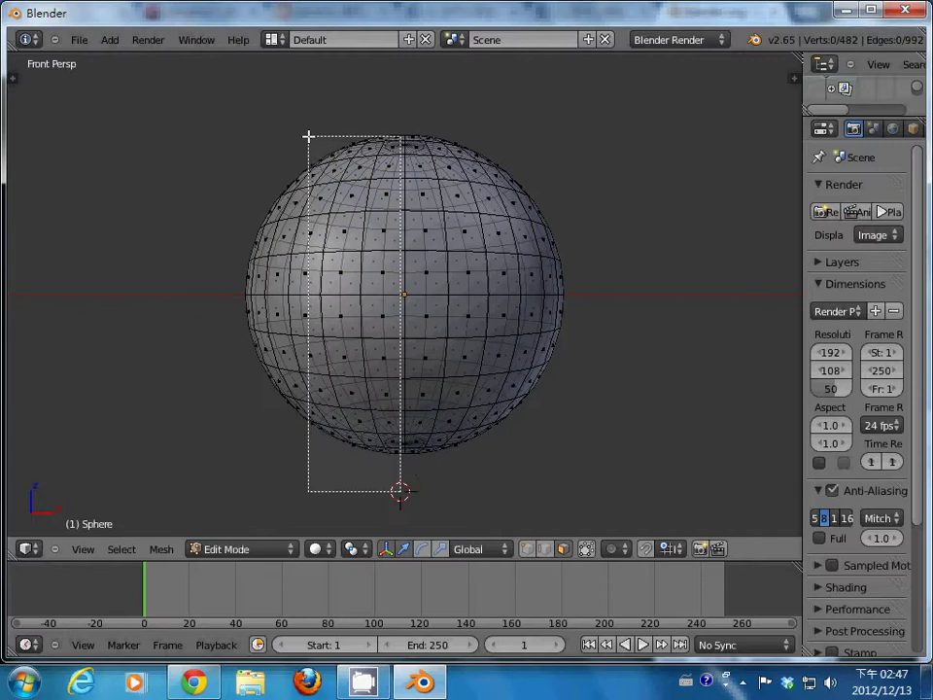
pyautogui.moveTo(308, 137); pyautogui.dragTo(222, 56)
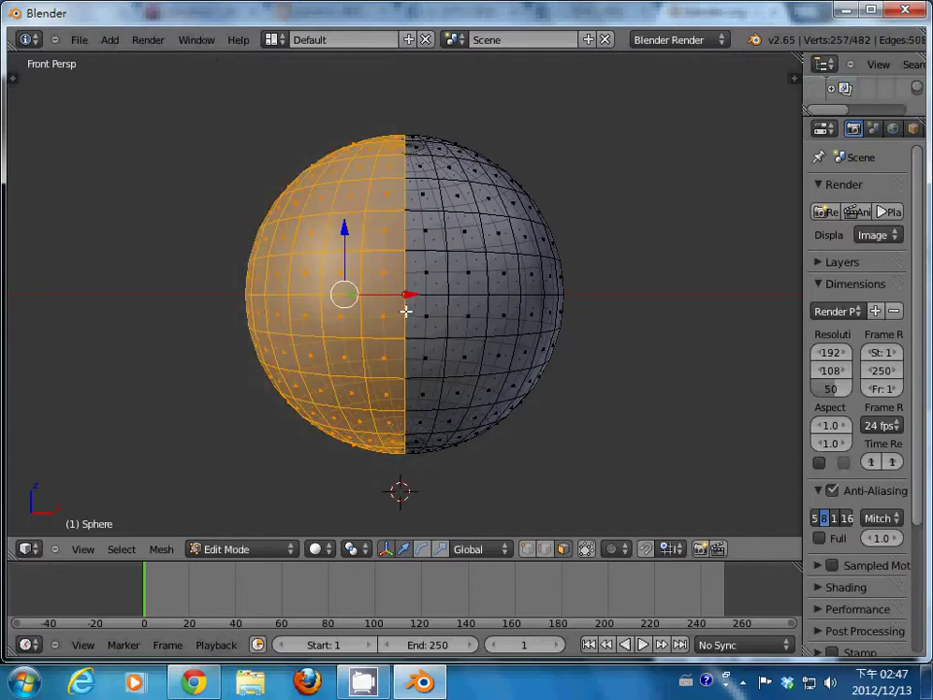
# Delete the selected left-half vertices, leaving the right hemisphere
pyautogui.press('x')
pyautogui.click(427, 352)
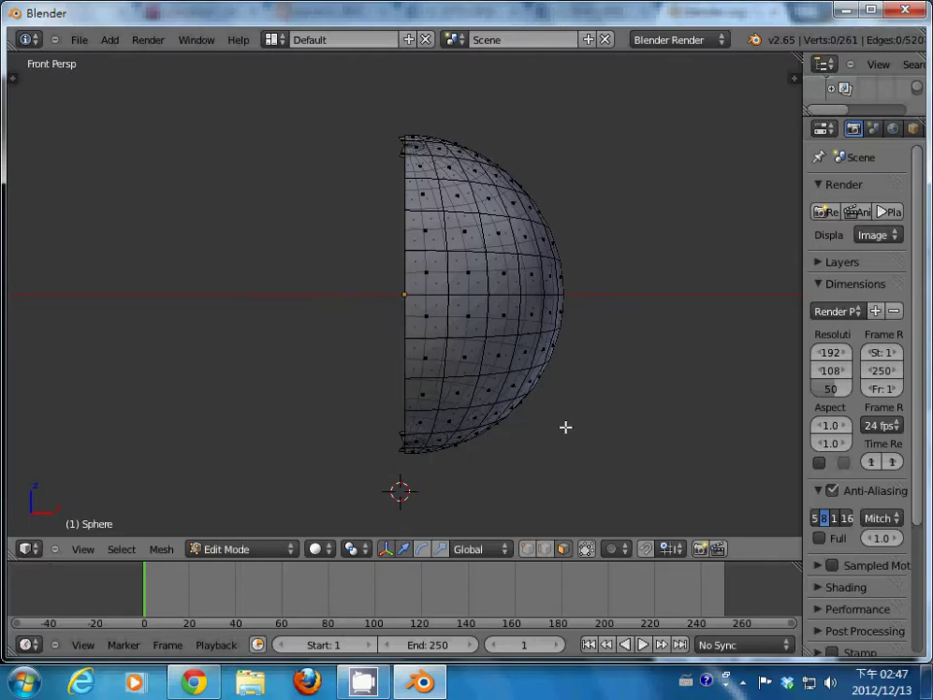
pyautogui.scroll(5, 566, 425)
pyautogui.scroll(-3, 565, 426)
pyautogui.scroll(-1, 565, 426)
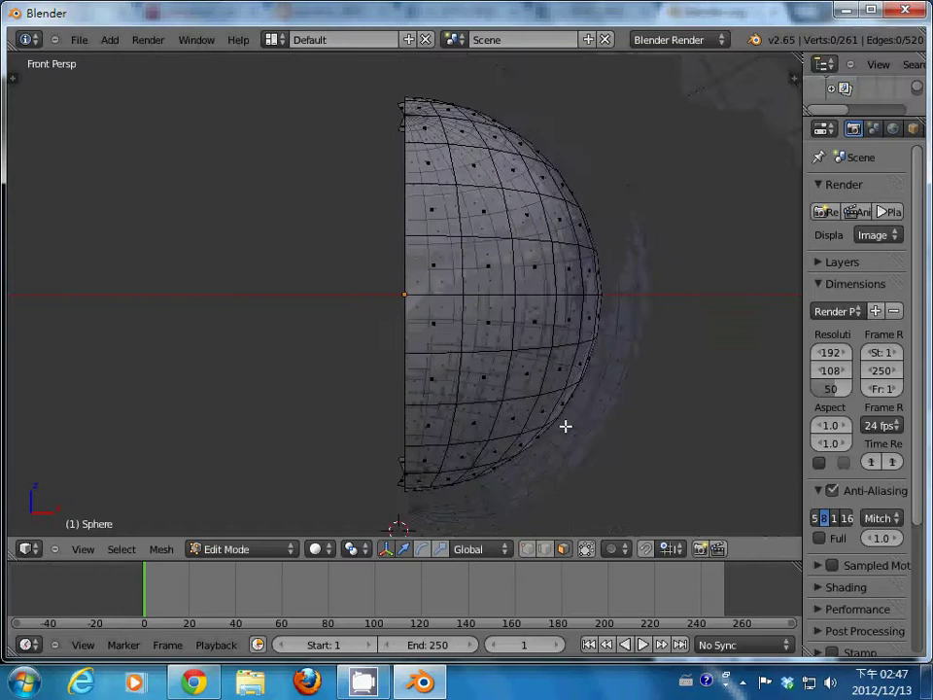
pyautogui.scroll(3, 565, 426)
pyautogui.scroll(-2, 565, 425)
pyautogui.scroll(2, 565, 425)
pyautogui.scroll(-2, 565, 426)
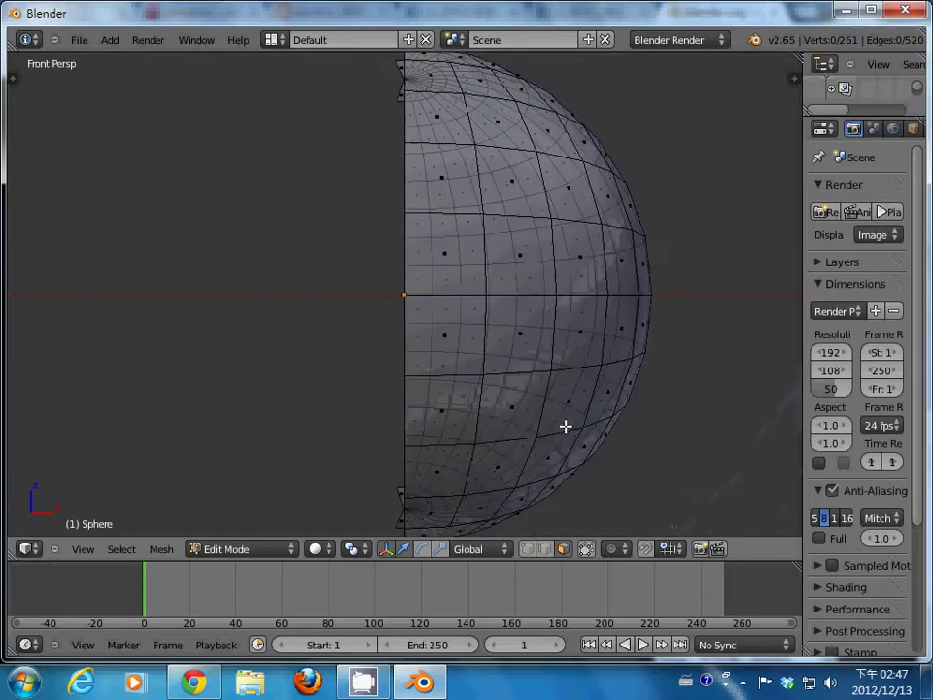
pyautogui.scroll(-1, 565, 426)
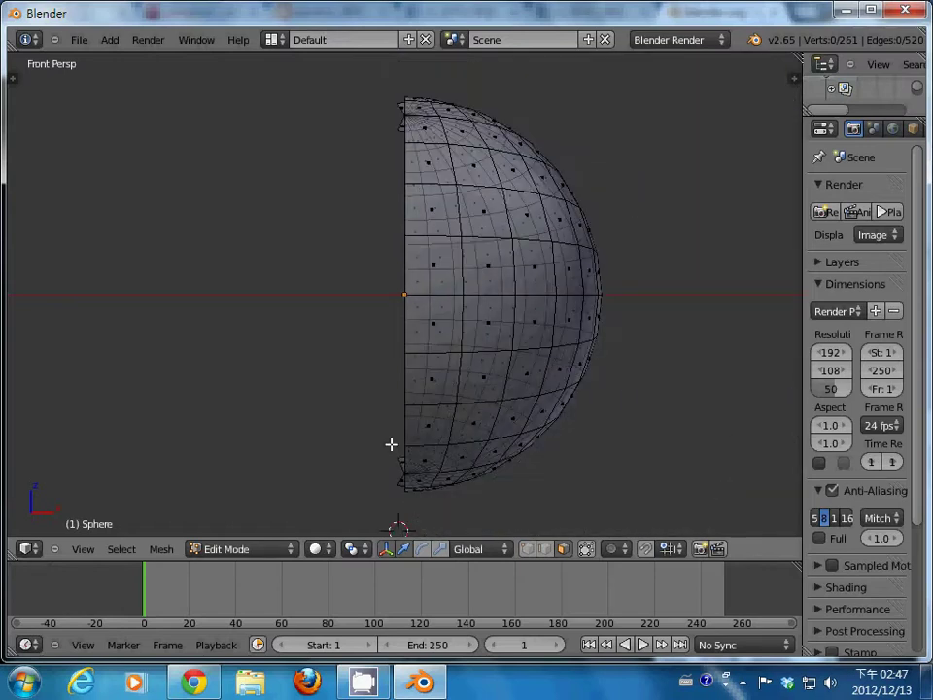
# Box-select and delete the vertices at the hemisphere's bottom pole
pyautogui.press('b')
pyautogui.moveTo(390, 444); pyautogui.dragTo(402, 496)
pyautogui.moveTo(401, 495); pyautogui.dragTo(401, 496)
pyautogui.press('x')
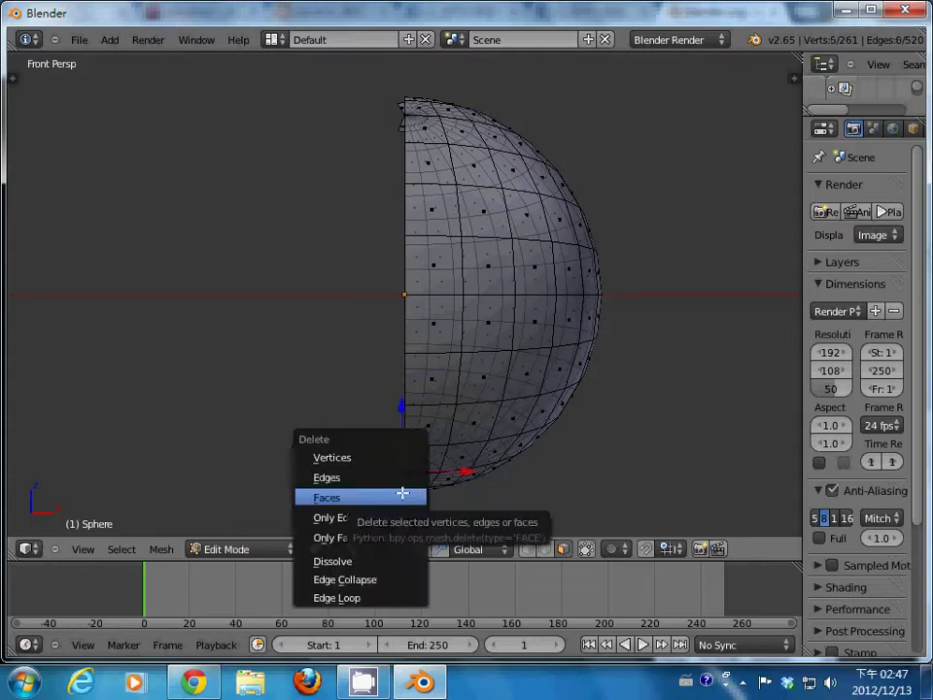
pyautogui.click(393, 495)
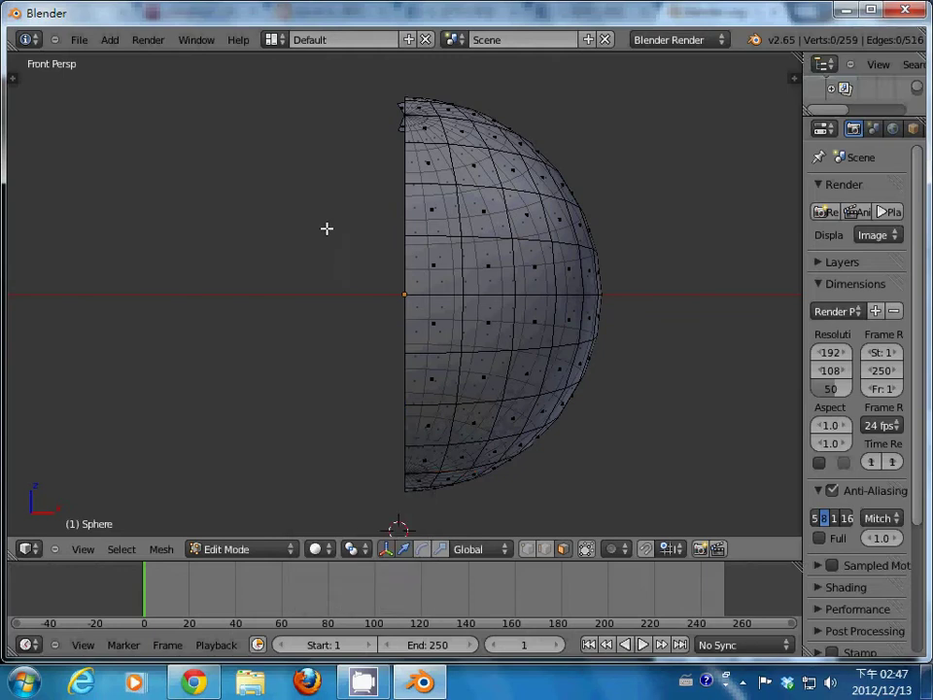
# Box-select and delete the faces at the top pole
pyautogui.click(390, 94)
pyautogui.click(379, 89)
pyautogui.moveTo(379, 90); pyautogui.dragTo(405, 144)
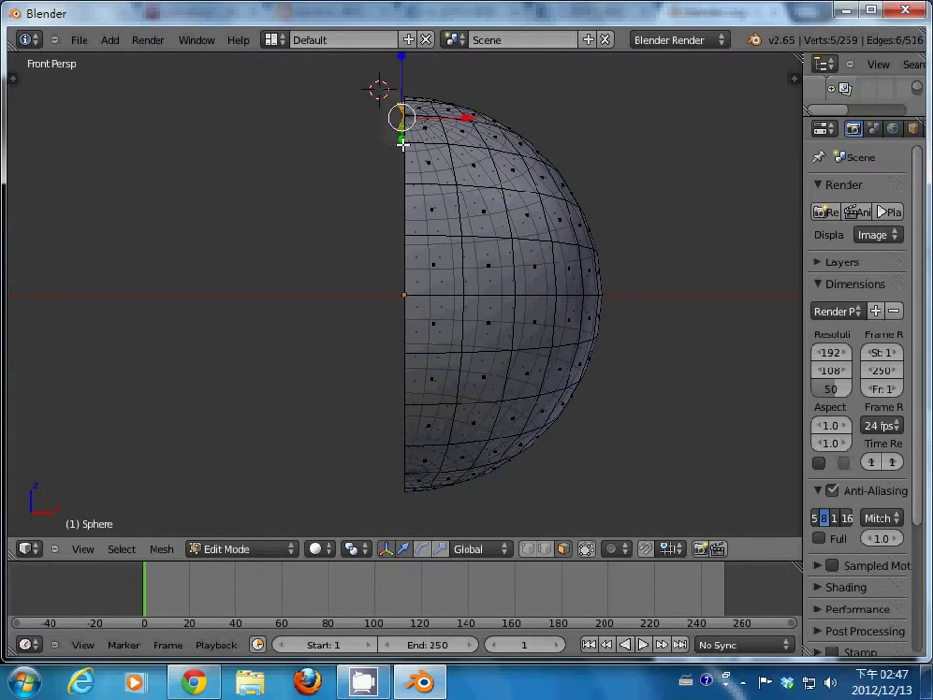
pyautogui.press('x')
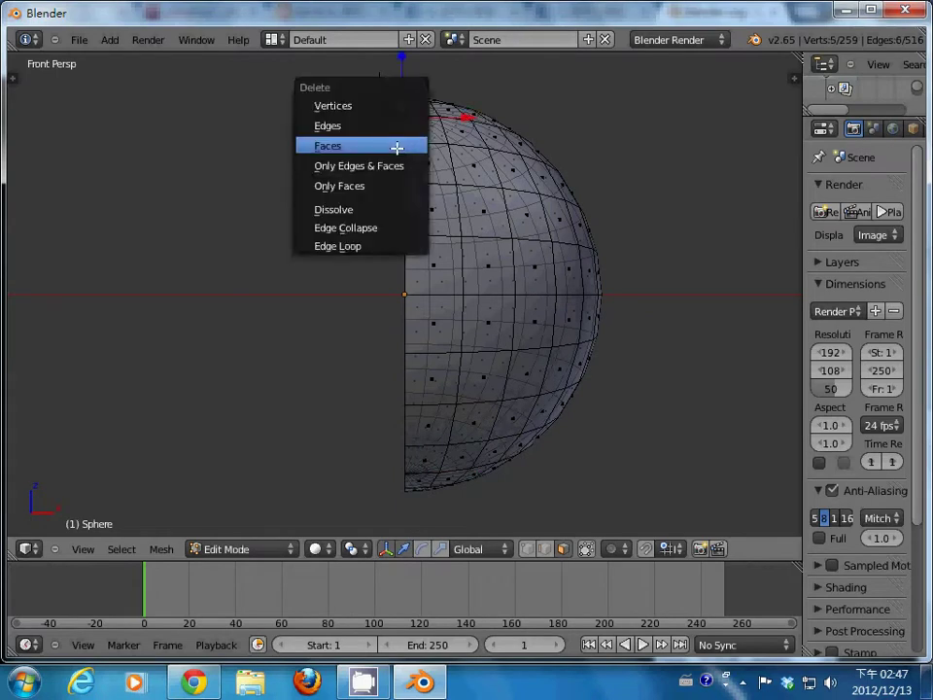
pyautogui.click(397, 145)
# Delete the upper-half faces, leaving a 137-vertex quarter sphere
pyautogui.click(614, 208)
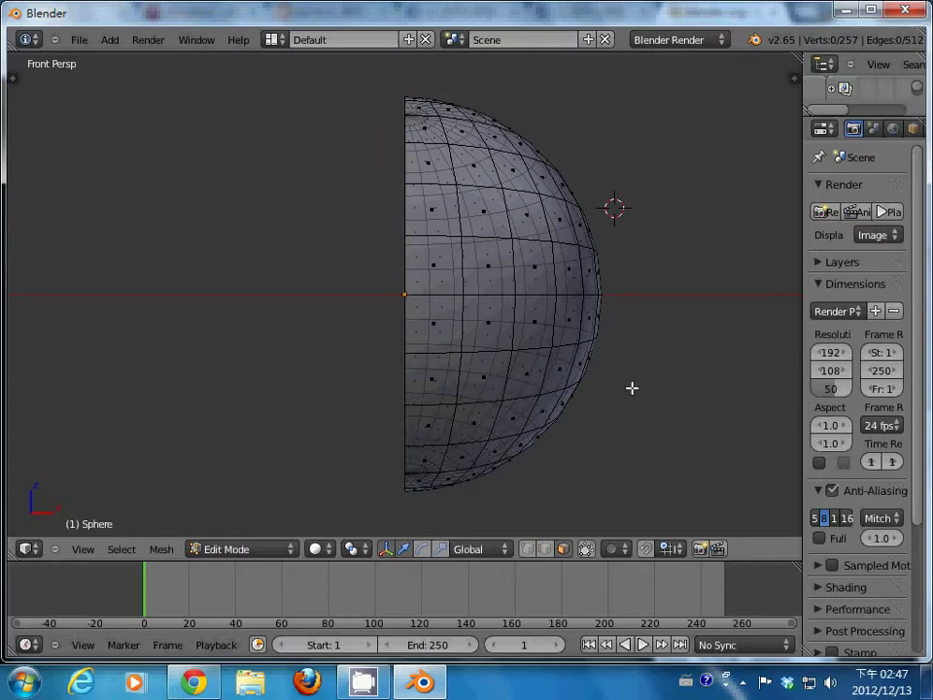
pyautogui.click(650, 282)
pyautogui.press('b')
pyautogui.moveTo(650, 282)
pyautogui.mouseDown()
pyautogui.moveTo(345, 163)
pyautogui.moveTo(317, 64)
pyautogui.mouseUp()
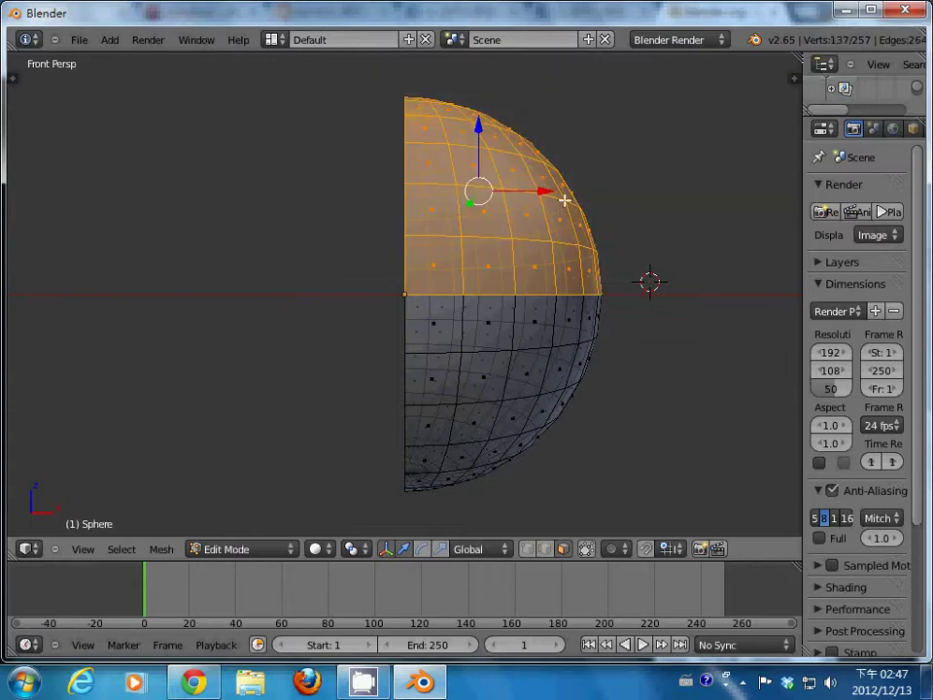
pyautogui.press('x')
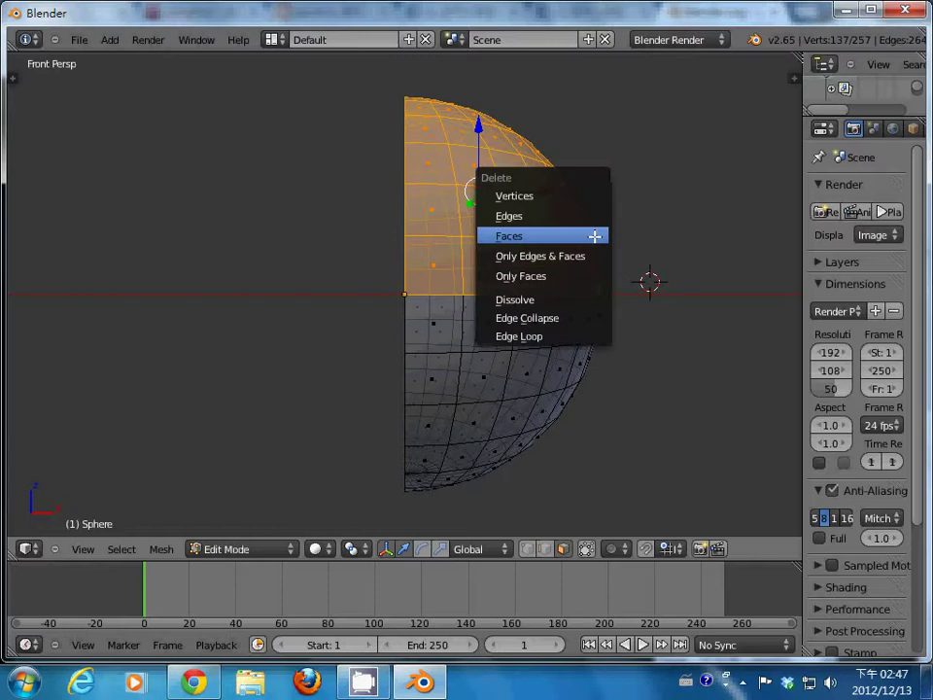
pyautogui.click(594, 236)
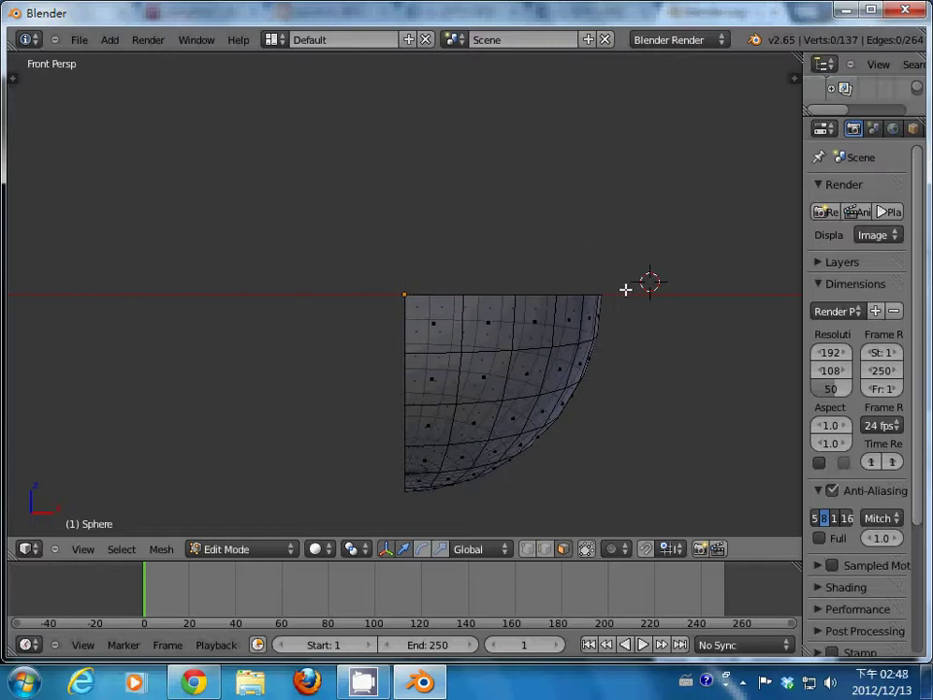
pyautogui.scroll(-1, 625, 317)
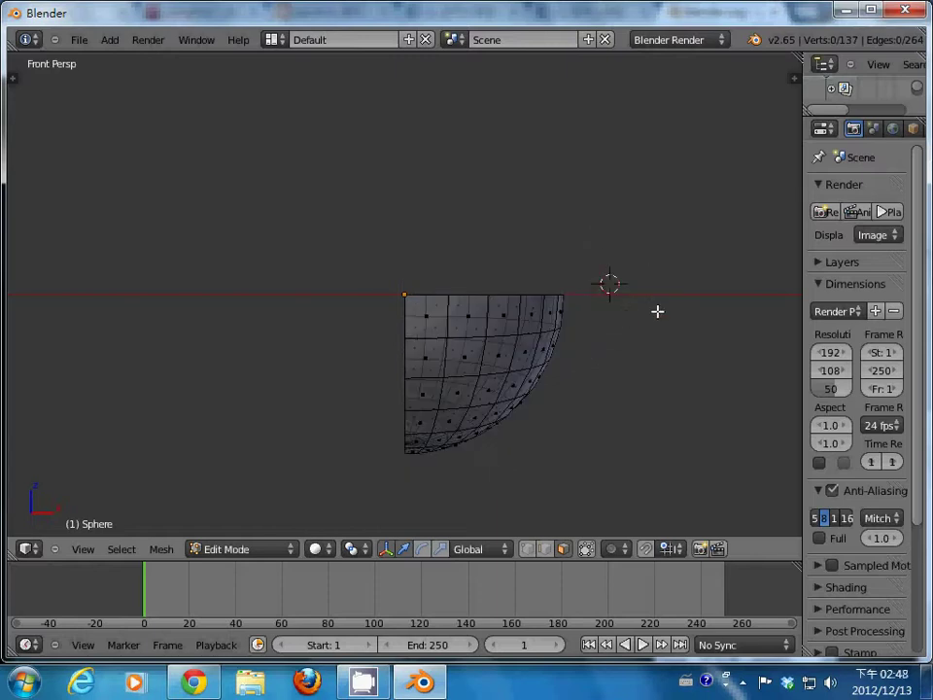
pyautogui.moveTo(800, 297); pyautogui.dragTo(627, 297)
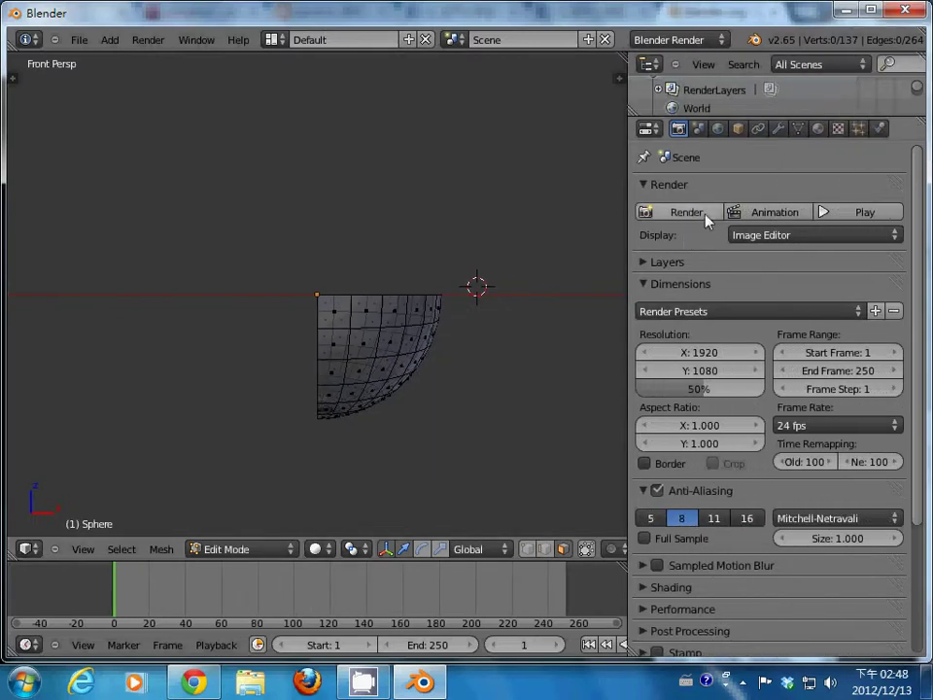
# Add a Mirror modifier on the X axis from the wrench tab, forming a lower bowl
pyautogui.click(776, 130)
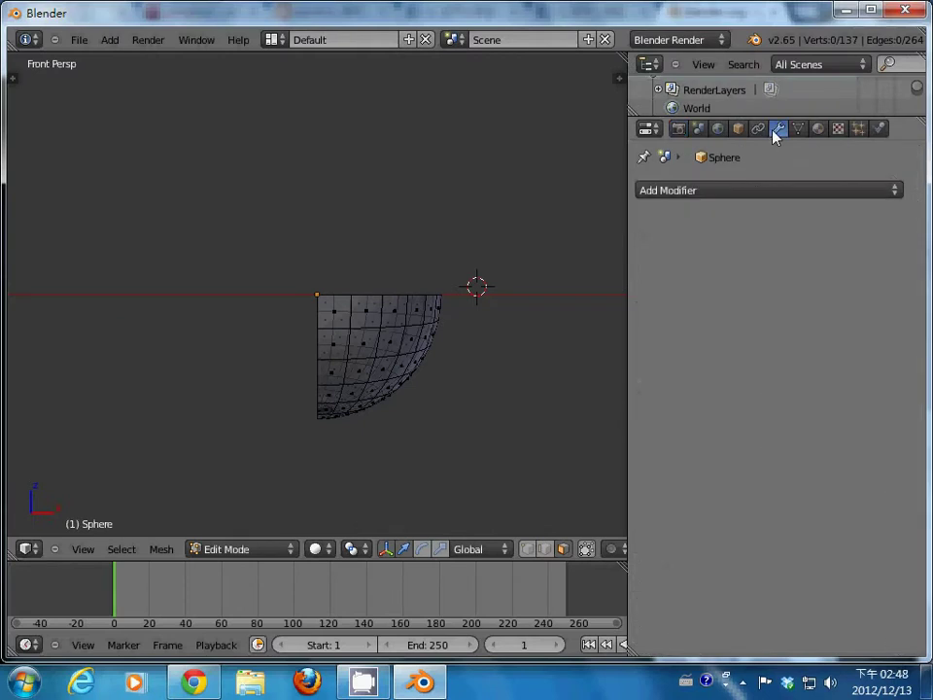
pyautogui.click(812, 190)
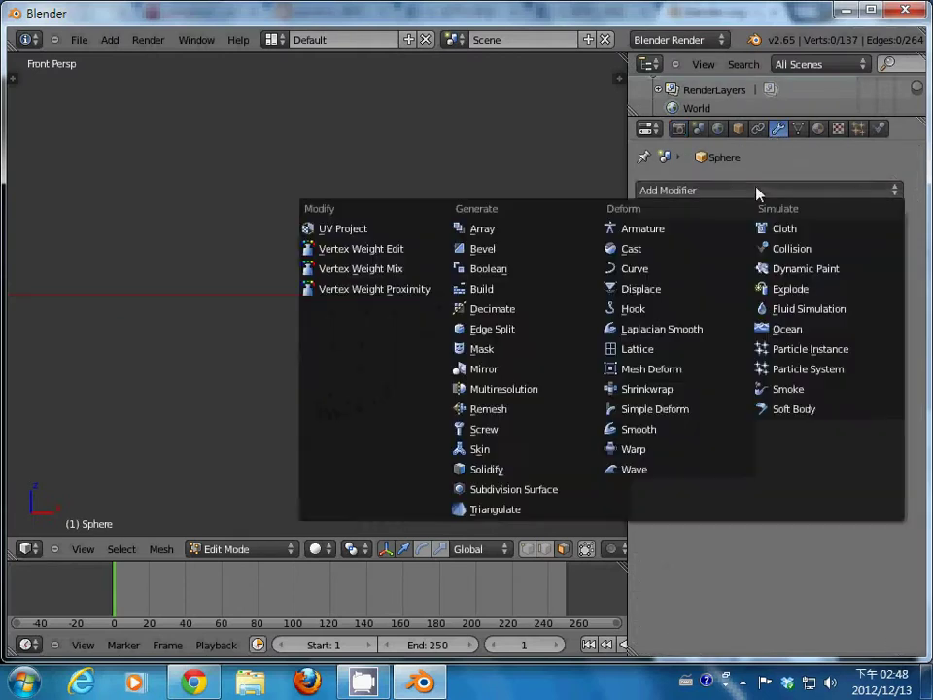
pyautogui.click(544, 377)
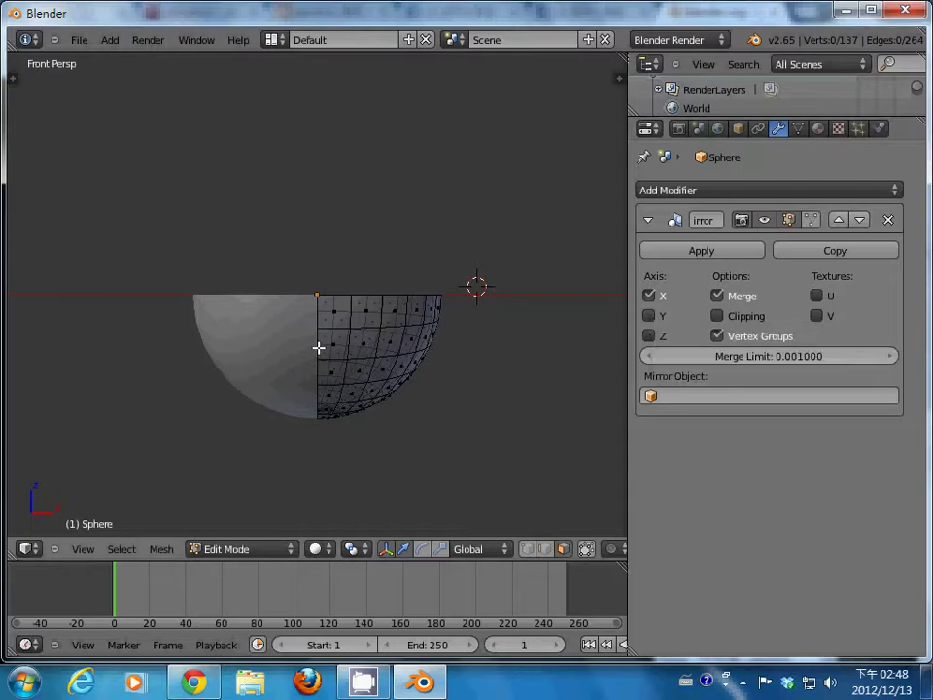
# Enable the Z axis in the Mirror modifier and box-select all the quarter sphere's vertices
pyautogui.click(649, 336)
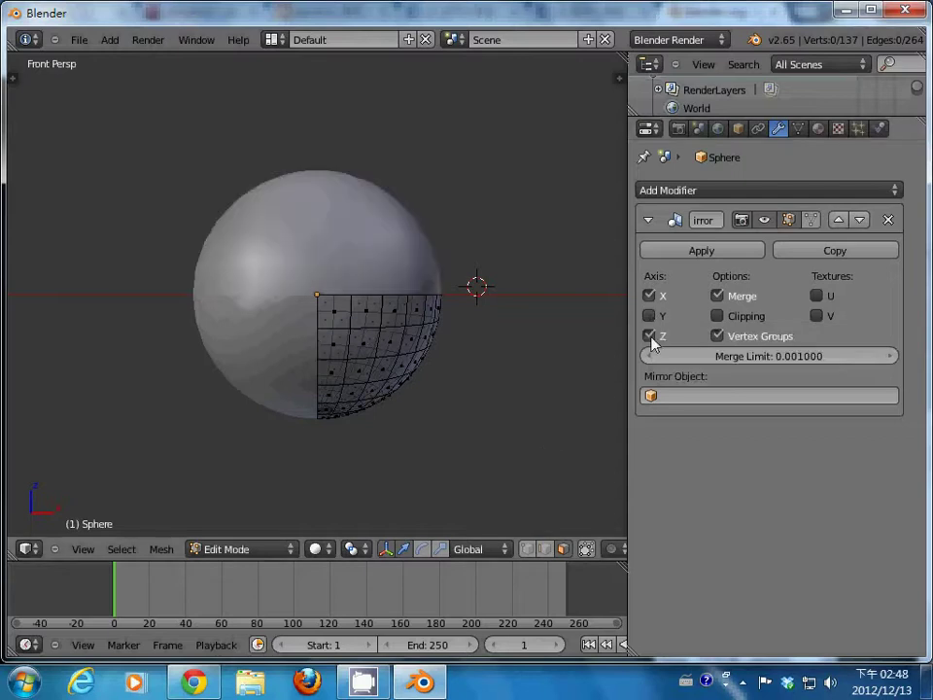
pyautogui.click(527, 408)
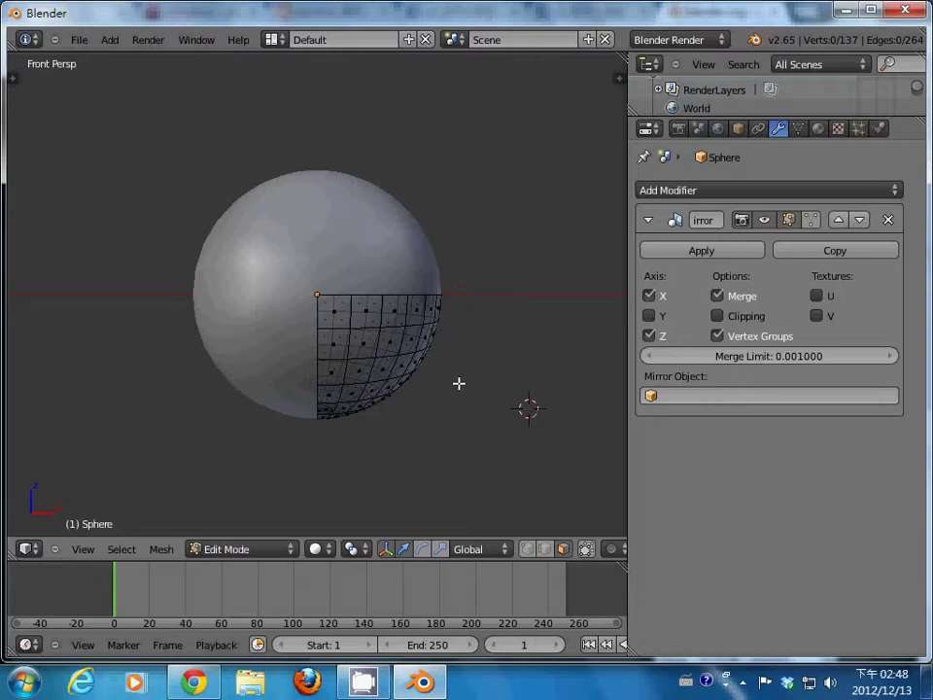
pyautogui.click(458, 434)
pyautogui.click(455, 435)
pyautogui.press('b')
pyautogui.moveTo(456, 434); pyautogui.dragTo(300, 273)
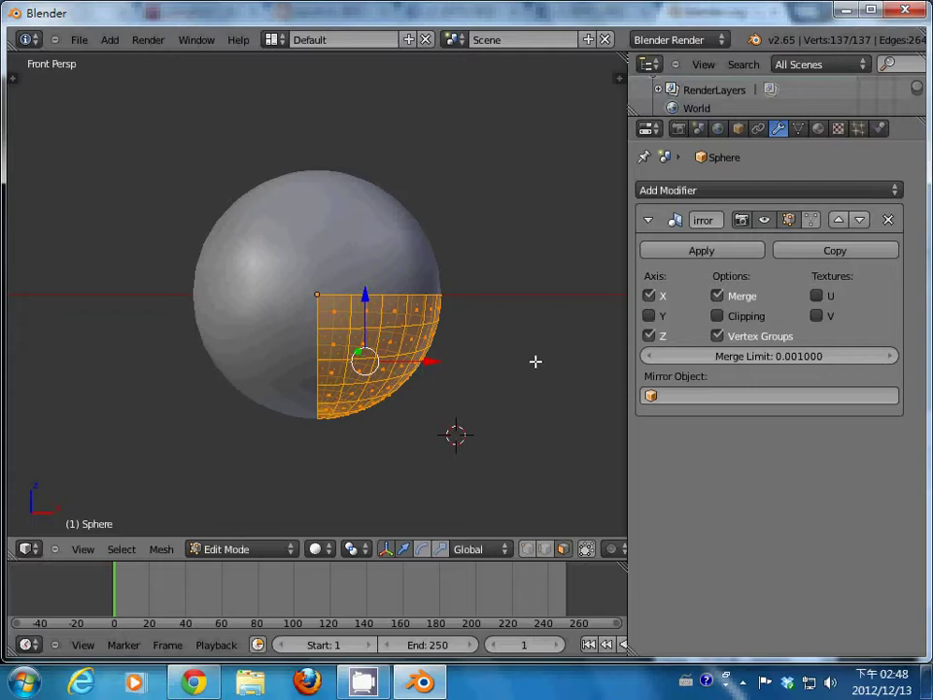
# Orbit around the sphere to inspect the mirrored result and selection
pyautogui.moveTo(550, 338)
pyautogui.mouseDown(button='middle')
pyautogui.moveTo(460, 362)
pyautogui.moveTo(350, 437)
pyautogui.mouseUp(button='middle')
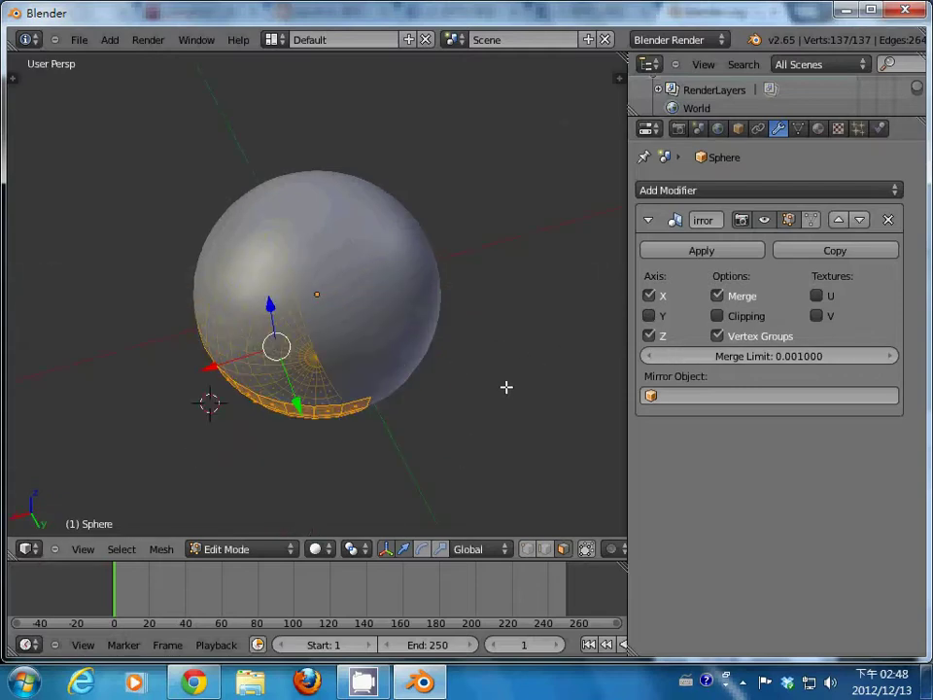
pyautogui.moveTo(506, 385)
pyautogui.mouseDown(button='middle')
pyautogui.moveTo(410, 435)
pyautogui.moveTo(480, 400)
pyautogui.moveTo(404, 402)
pyautogui.moveTo(558, 321)
pyautogui.mouseUp(button='middle')
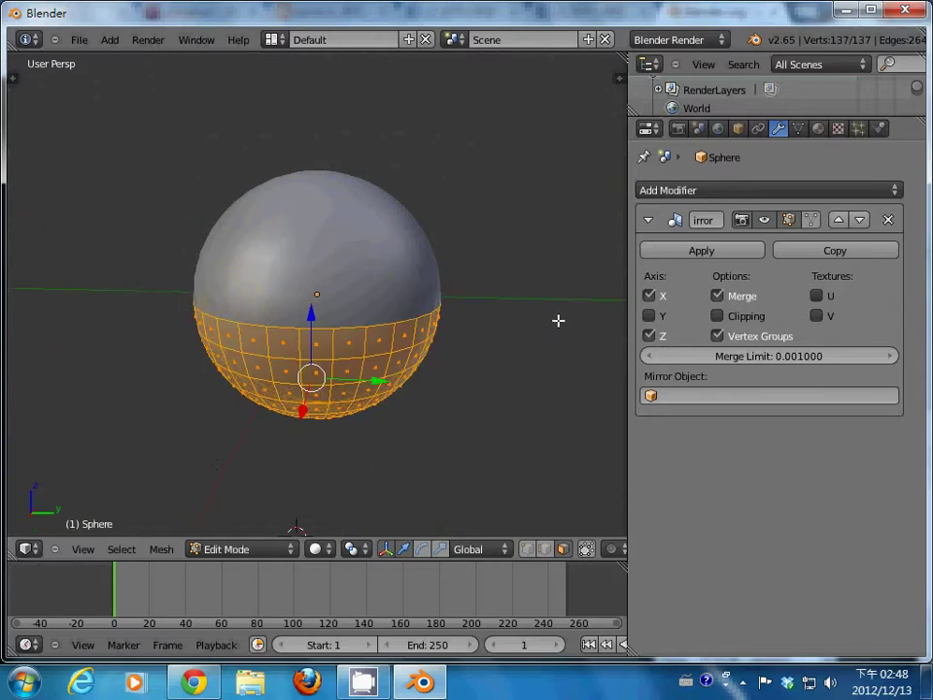
pyautogui.moveTo(454, 385)
pyautogui.mouseDown(button='middle')
pyautogui.moveTo(511, 318)
pyautogui.moveTo(443, 388)
pyautogui.moveTo(448, 424)
pyautogui.moveTo(506, 406)
pyautogui.moveTo(504, 442)
pyautogui.moveTo(435, 435)
pyautogui.moveTo(337, 388)
pyautogui.moveTo(307, 387)
pyautogui.moveTo(499, 388)
pyautogui.moveTo(231, 388)
pyautogui.moveTo(563, 385)
pyautogui.mouseUp(button='middle')
pyautogui.moveTo(556, 396); pyautogui.dragTo(566, 397, button='middle')
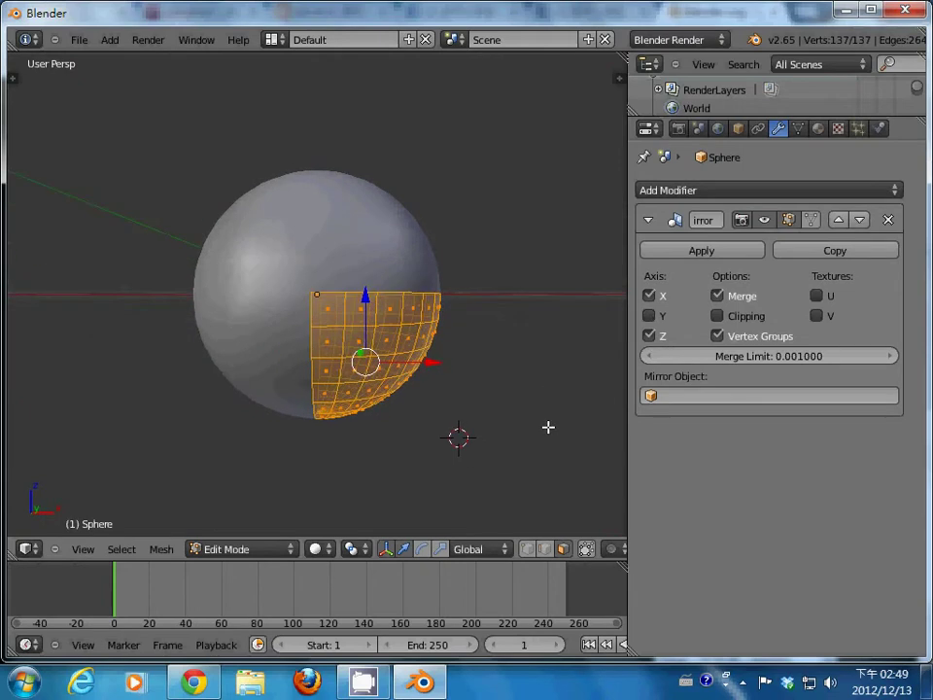
pyautogui.moveTo(533, 408)
pyautogui.mouseDown(button='middle')
pyautogui.moveTo(114, 409)
pyautogui.moveTo(547, 412)
pyautogui.moveTo(228, 418)
pyautogui.moveTo(525, 409)
pyautogui.mouseUp(button='middle')
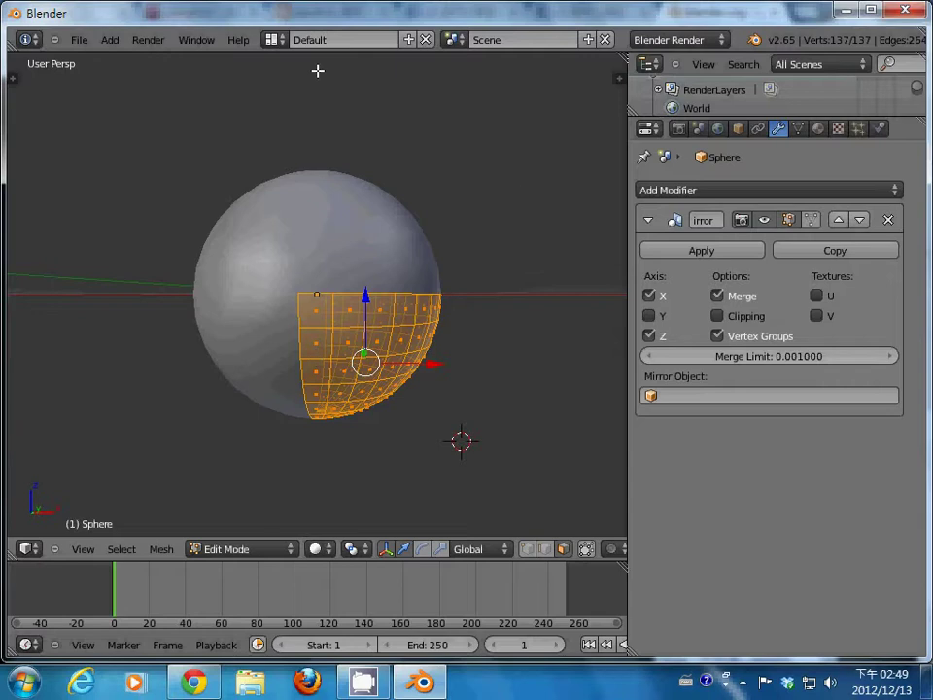
pyautogui.click(274, 42)
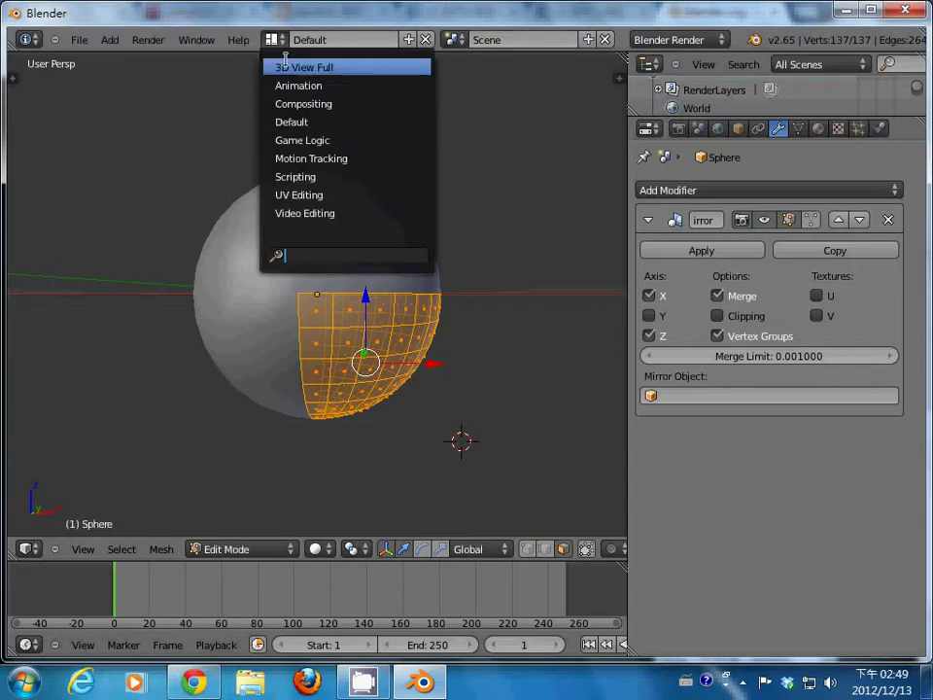
# Switch to UV Editing, unwrap the sphere, and move the fan-shaped UV island upward
pyautogui.click(338, 197)
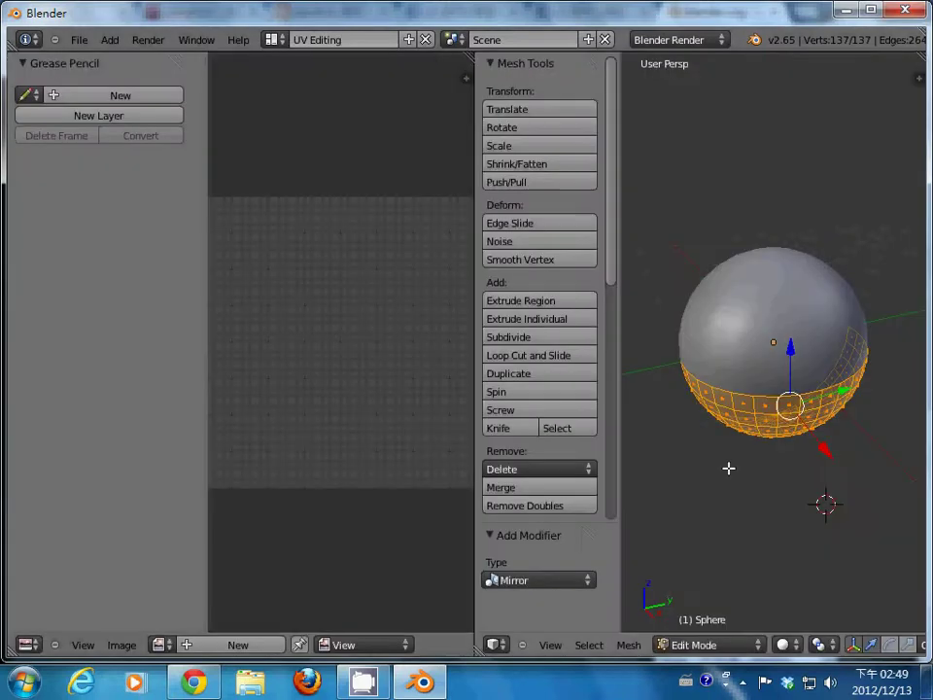
pyautogui.click(627, 644)
pyautogui.moveTo(660, 507)
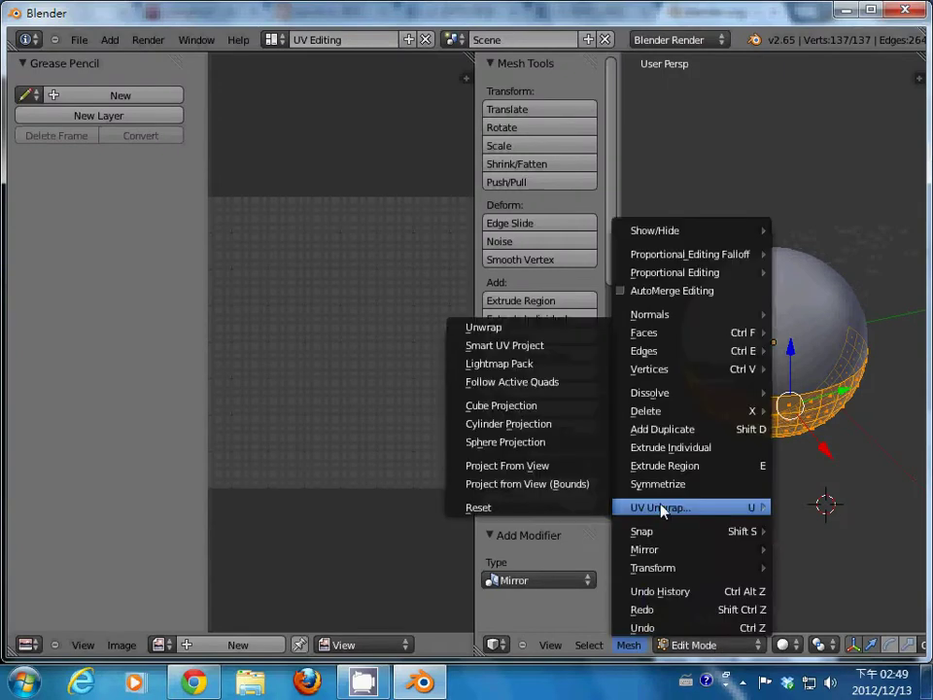
pyautogui.click(544, 333)
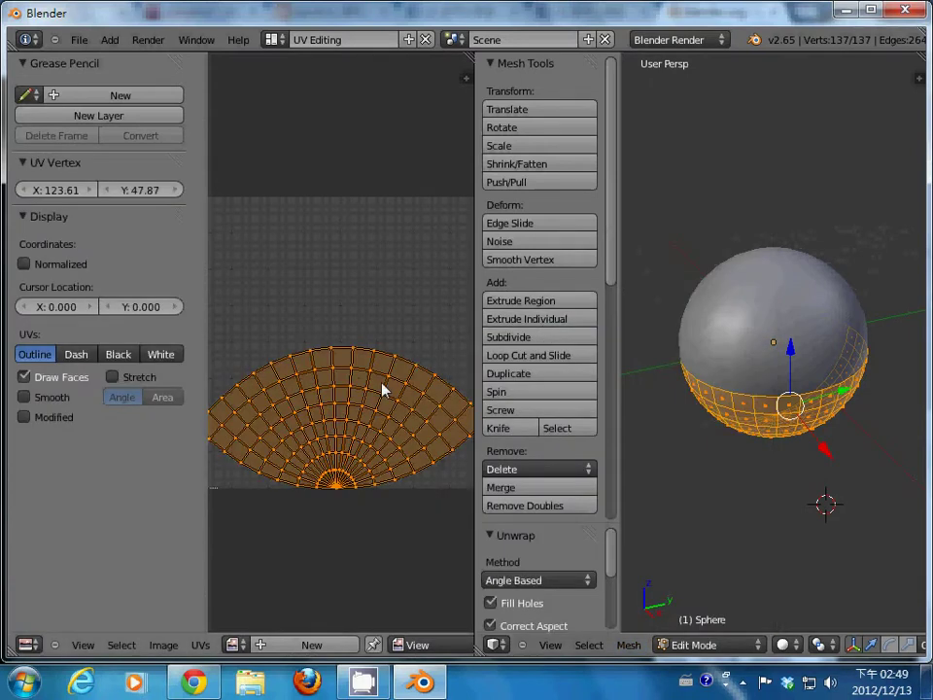
pyautogui.press('g')
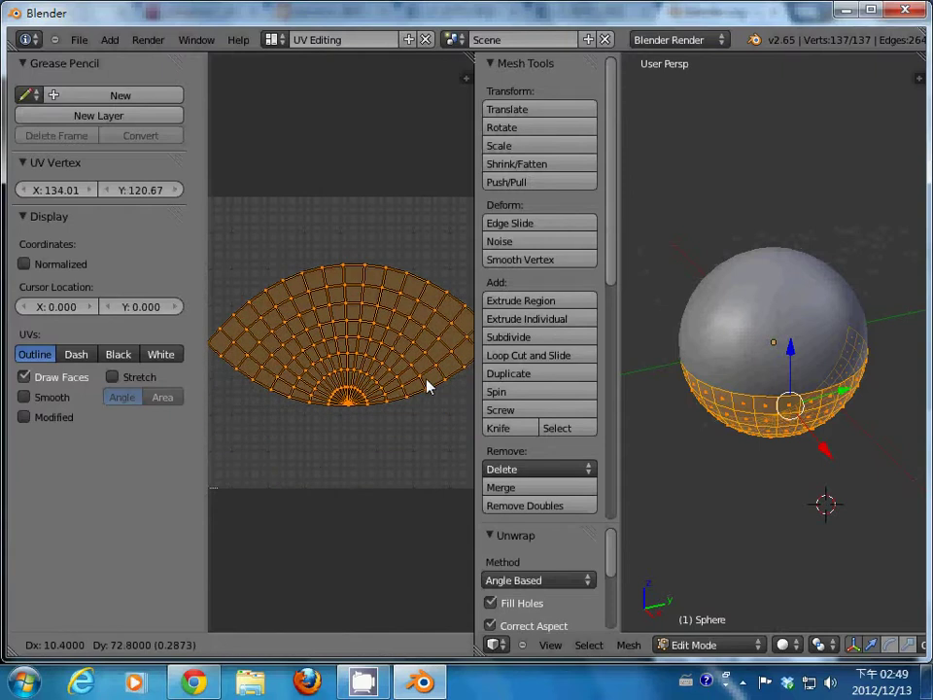
pyautogui.click(427, 386)
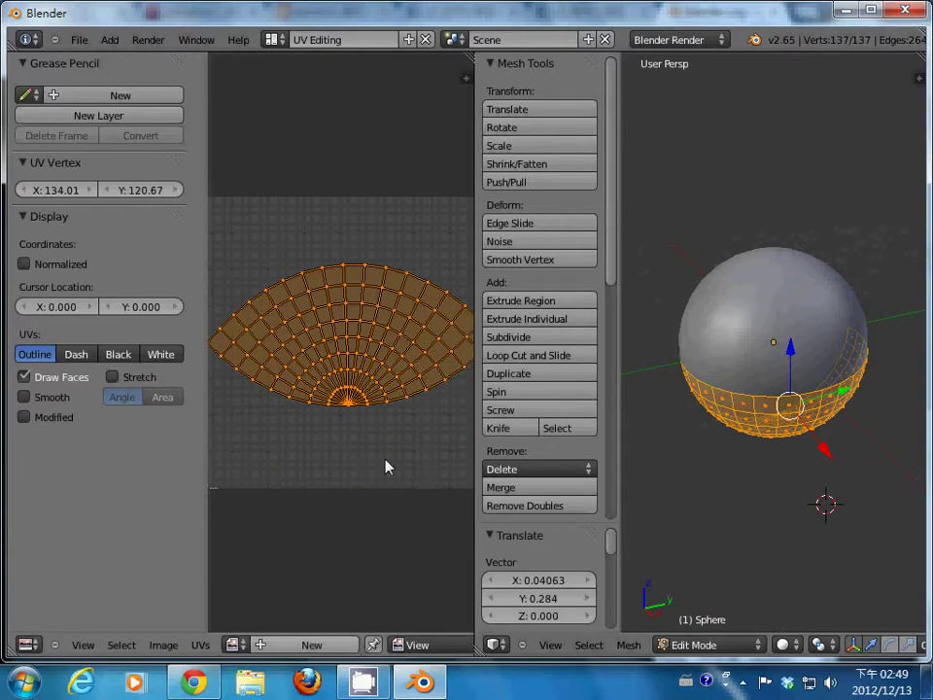
# Create a new blank image named 'UVBall' with width and height 512
pyautogui.click(280, 644)
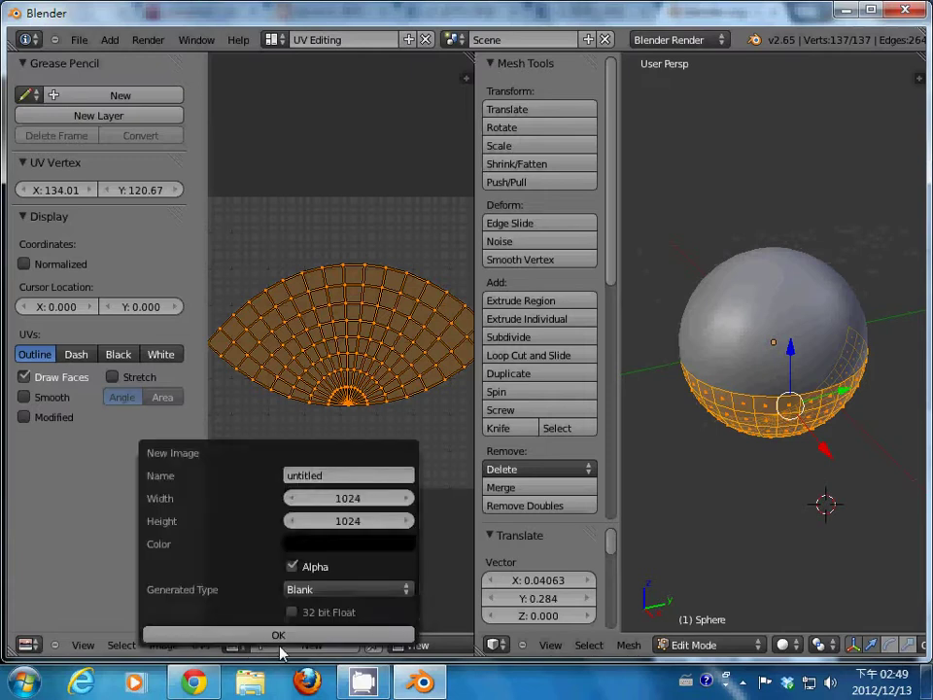
pyautogui.click(345, 472)
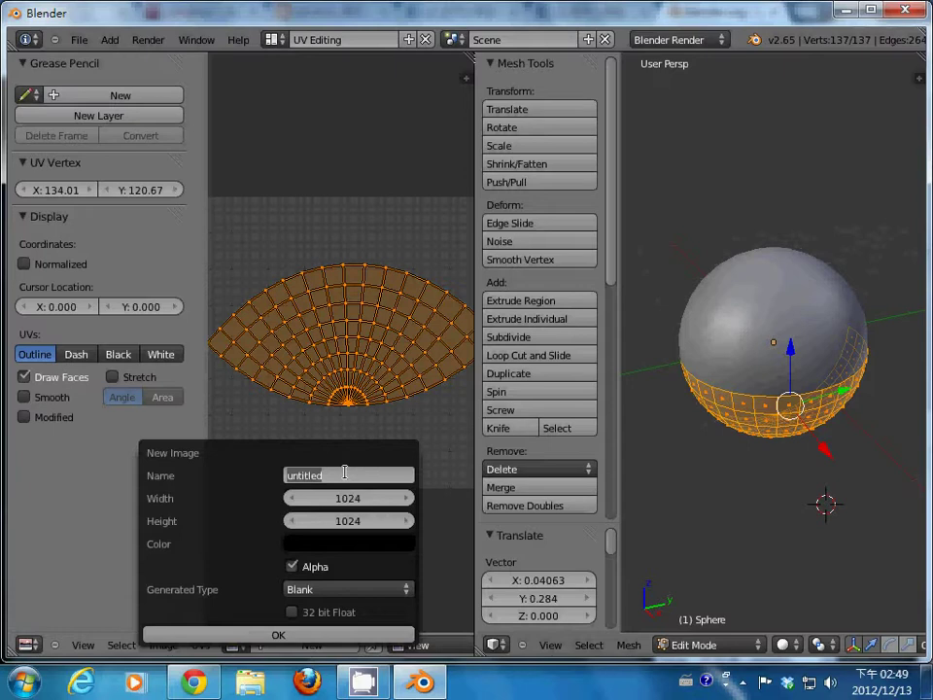
pyautogui.write('UVBall')
pyautogui.press('Return')
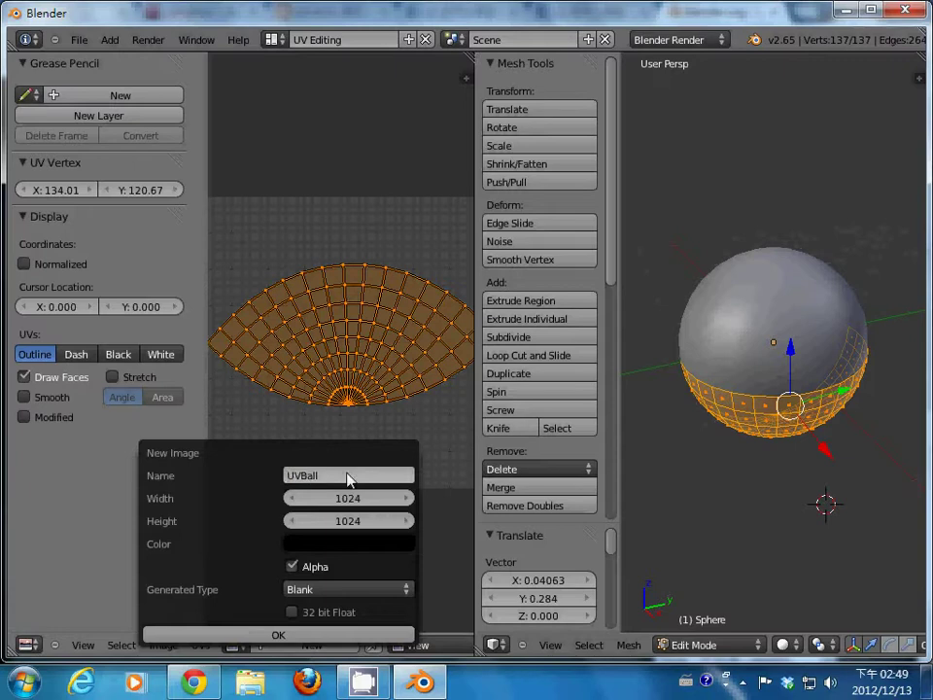
pyautogui.click(365, 502)
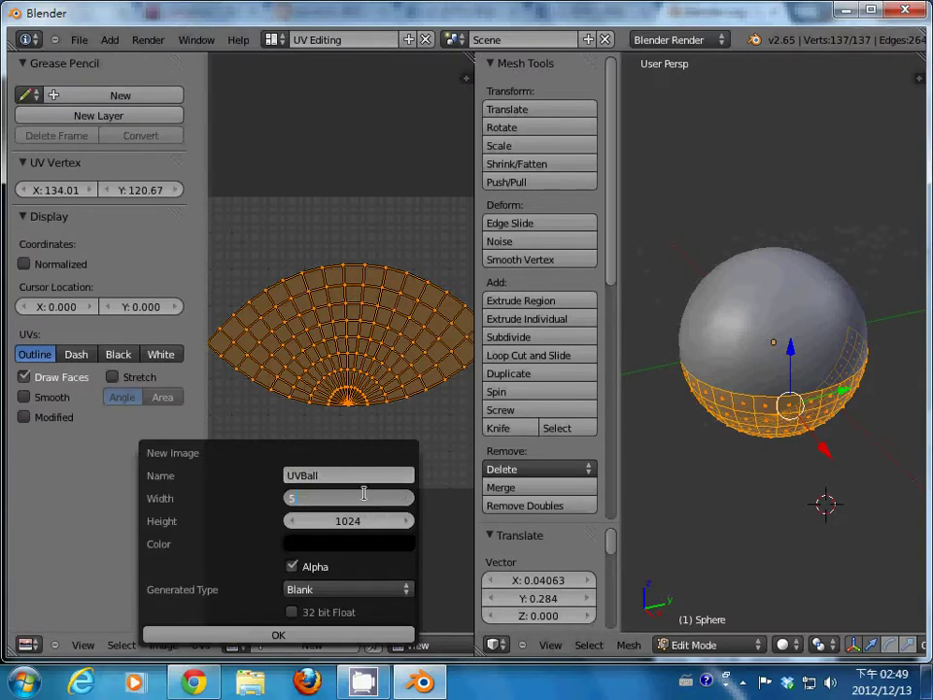
pyautogui.write('512')
pyautogui.press('Return')
pyautogui.click(367, 522)
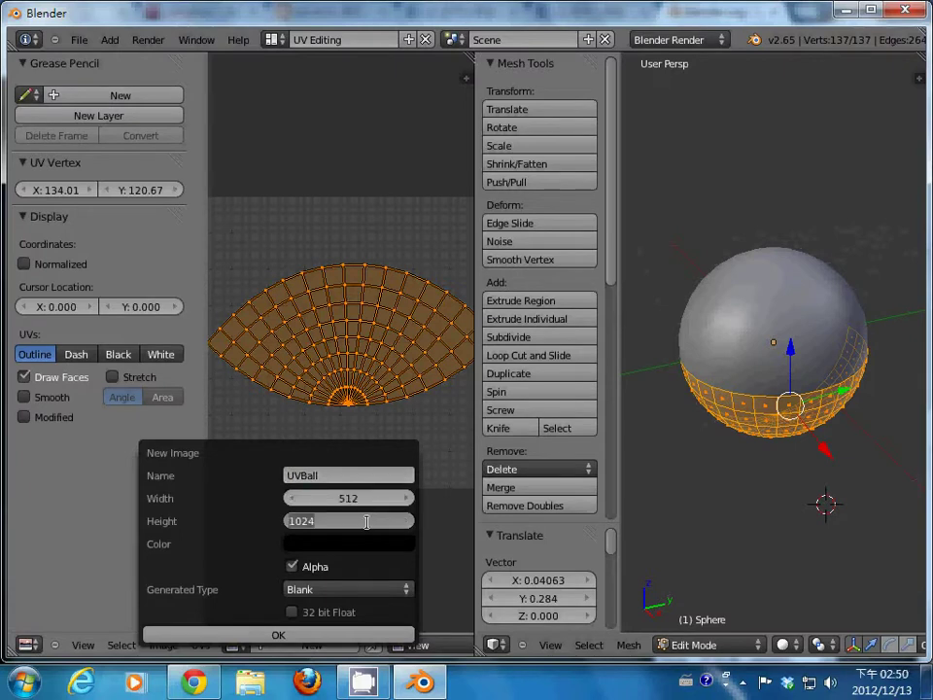
pyautogui.write('5')
pyautogui.press('Return')
pyautogui.click(350, 635)
# Scale the UV layout to 0.82 and move it slightly left
pyautogui.scroll(-2, 375, 529)
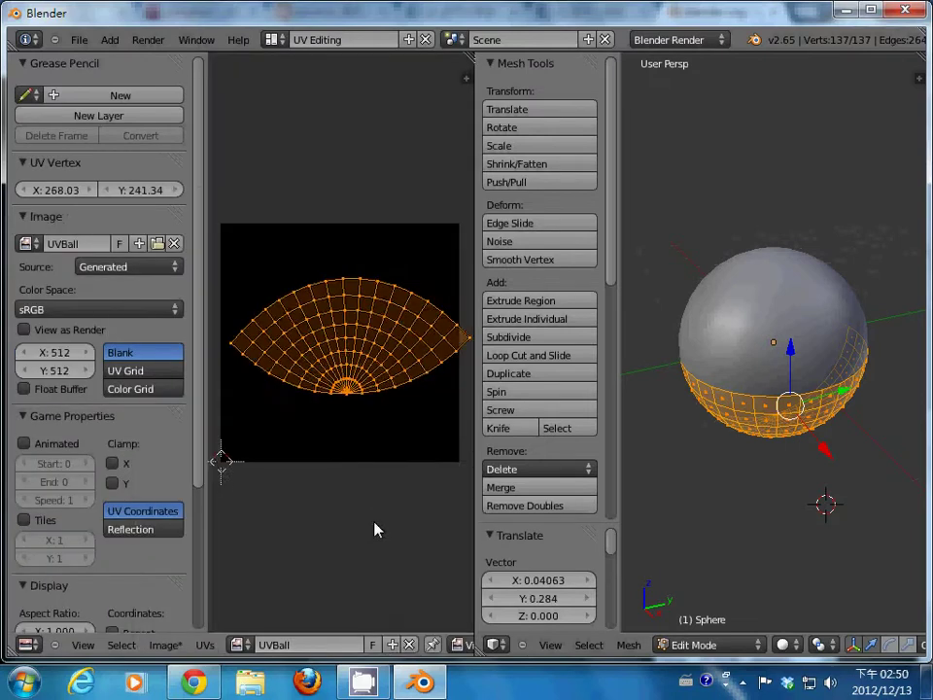
pyautogui.scroll(-2, 377, 530)
pyautogui.press('s')
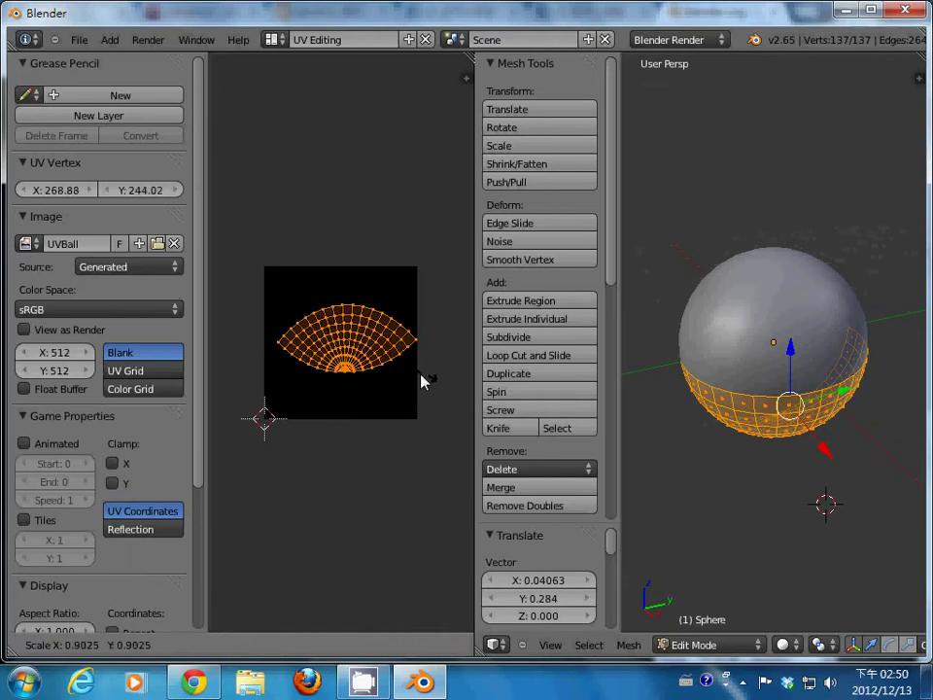
pyautogui.click(418, 381)
pyautogui.press('g')
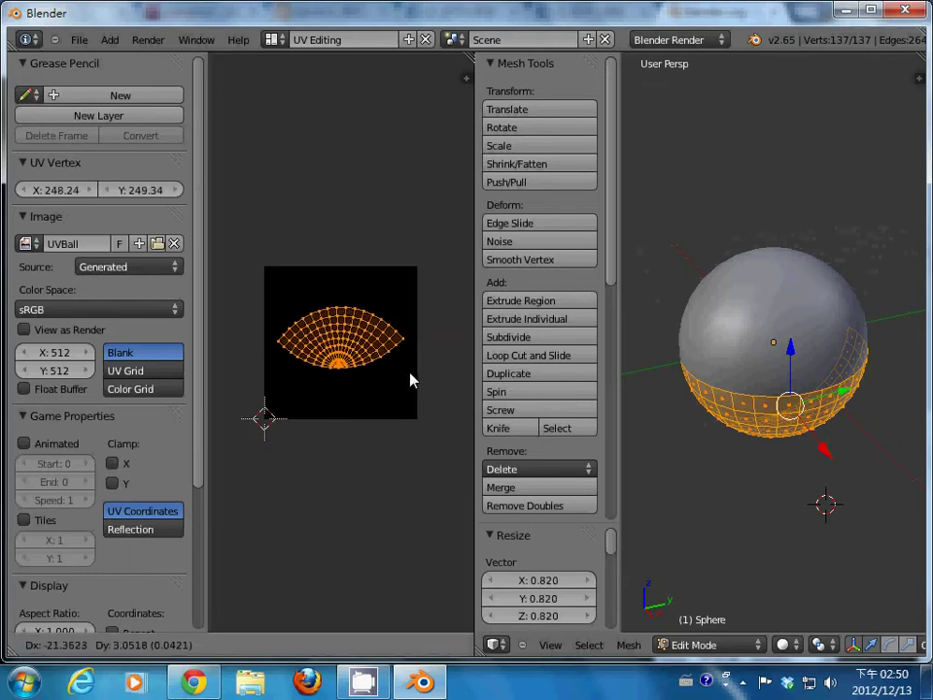
pyautogui.click(409, 380)
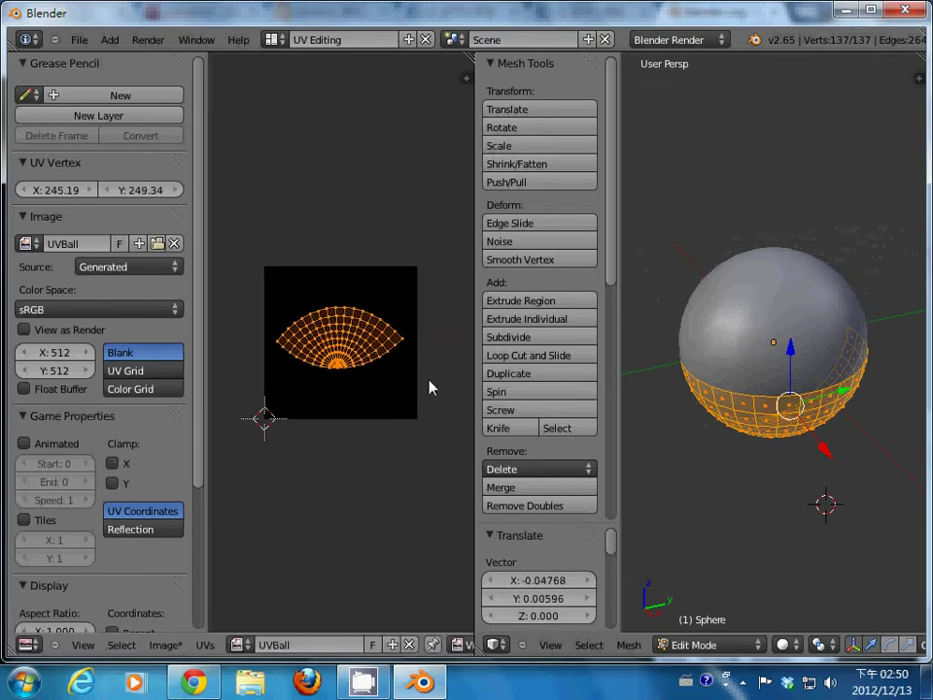
# Adjust the image editor zoom and switch it to Paint mode on UVBall
pyautogui.scroll(4, 432, 388)
pyautogui.scroll(-2, 431, 387)
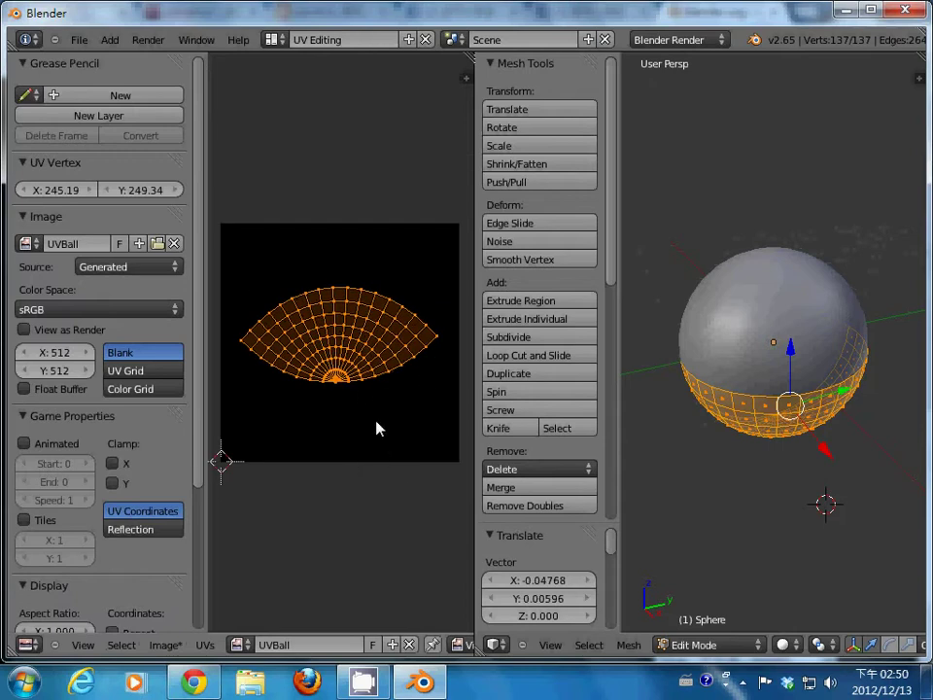
pyautogui.scroll(1, 378, 429)
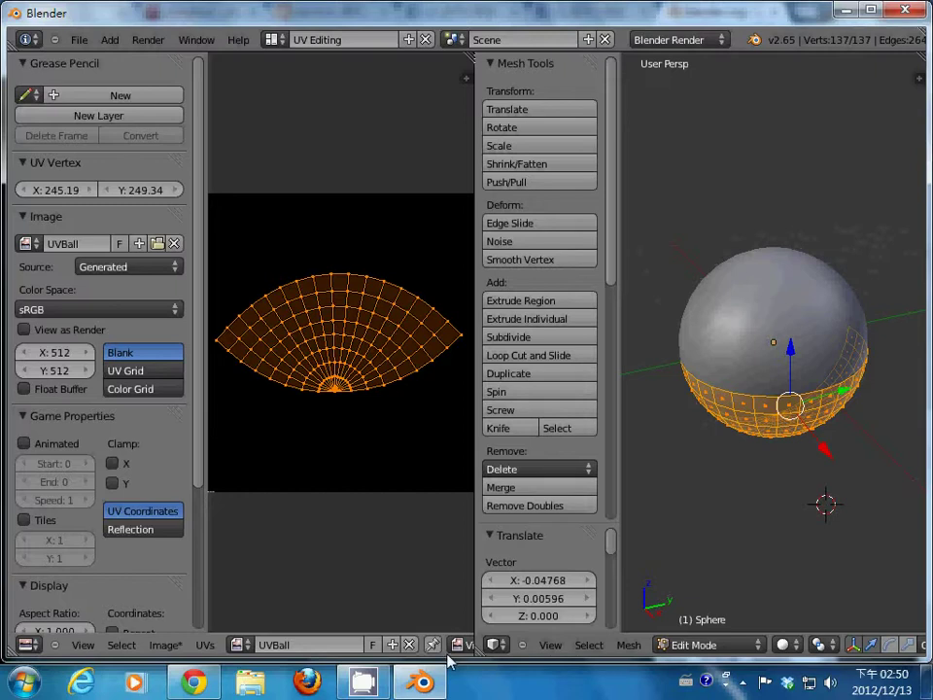
pyautogui.scroll(-2, 428, 649)
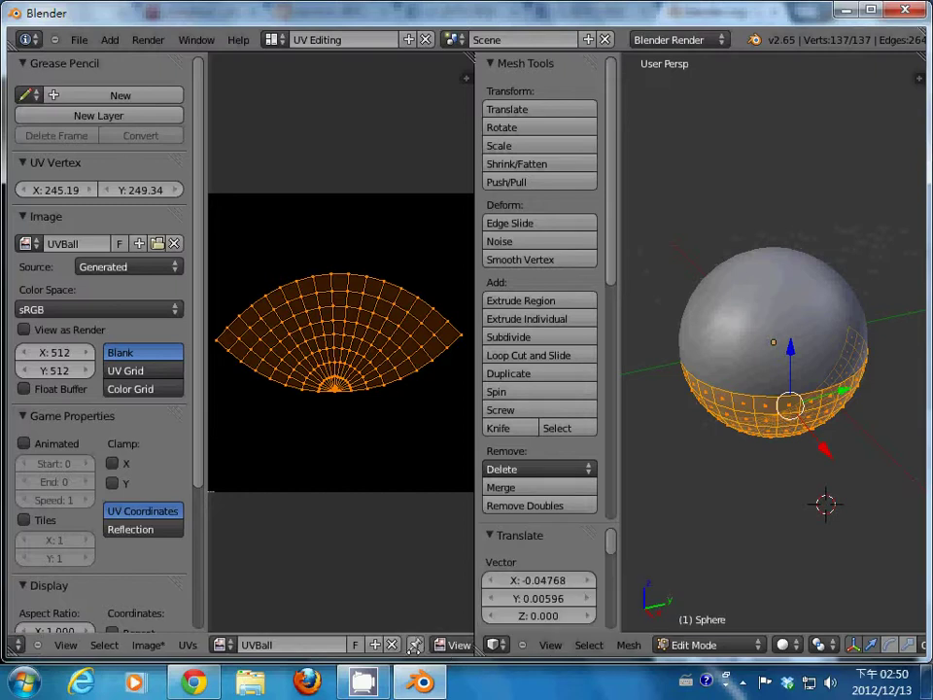
pyautogui.scroll(-3, 418, 648)
pyautogui.scroll(-1, 251, 649)
pyautogui.scroll(-1, 250, 649)
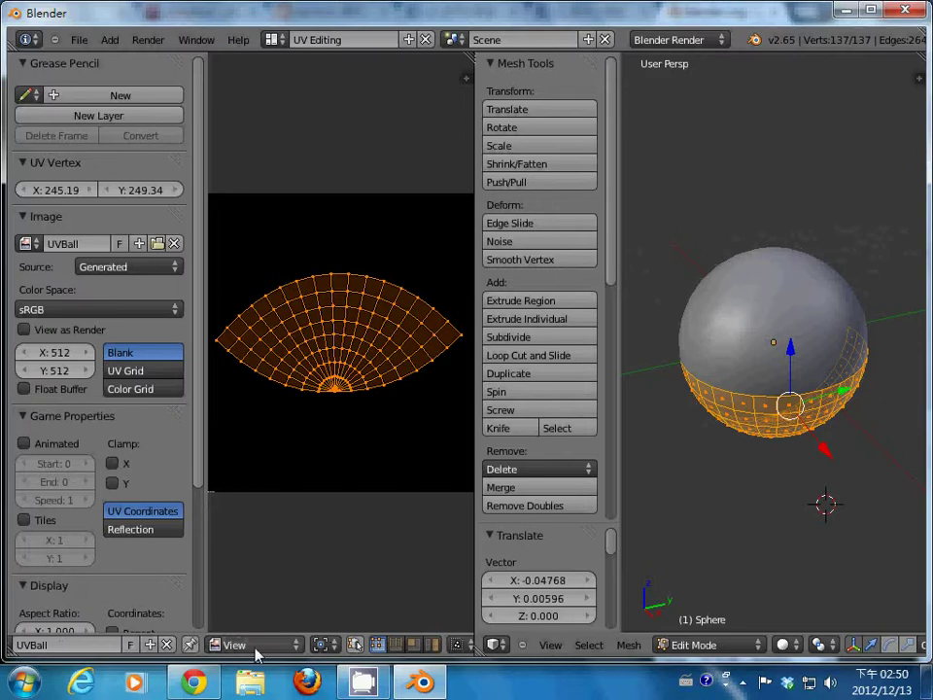
pyautogui.click(250, 645)
# Switch the UVBall image editor to Paint mode with a brush radius of 20
pyautogui.click(258, 607)
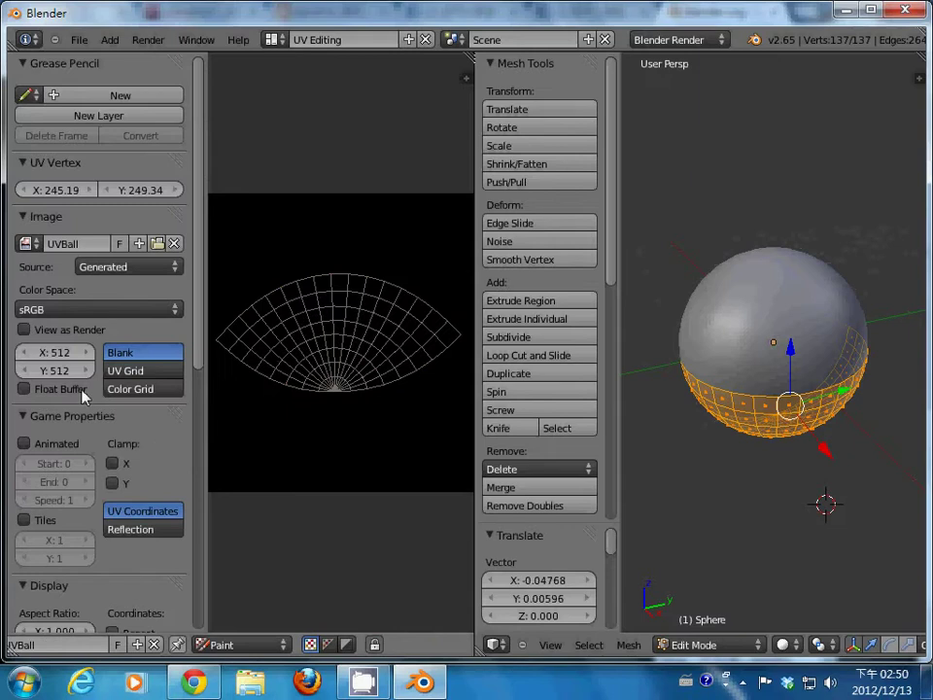
pyautogui.moveTo(195, 363); pyautogui.dragTo(204, 641)
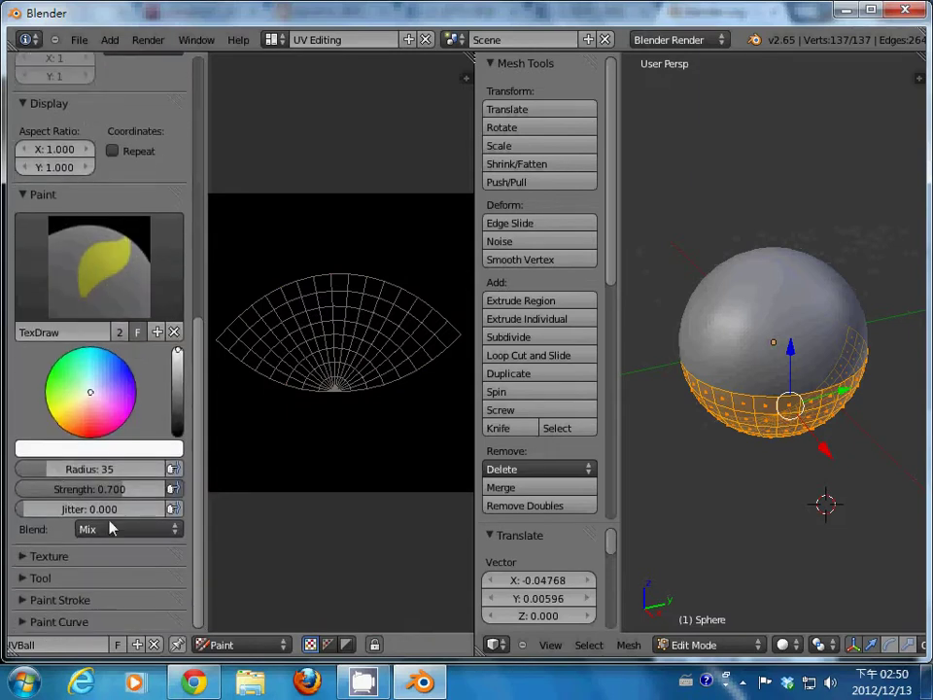
pyautogui.click(53, 470)
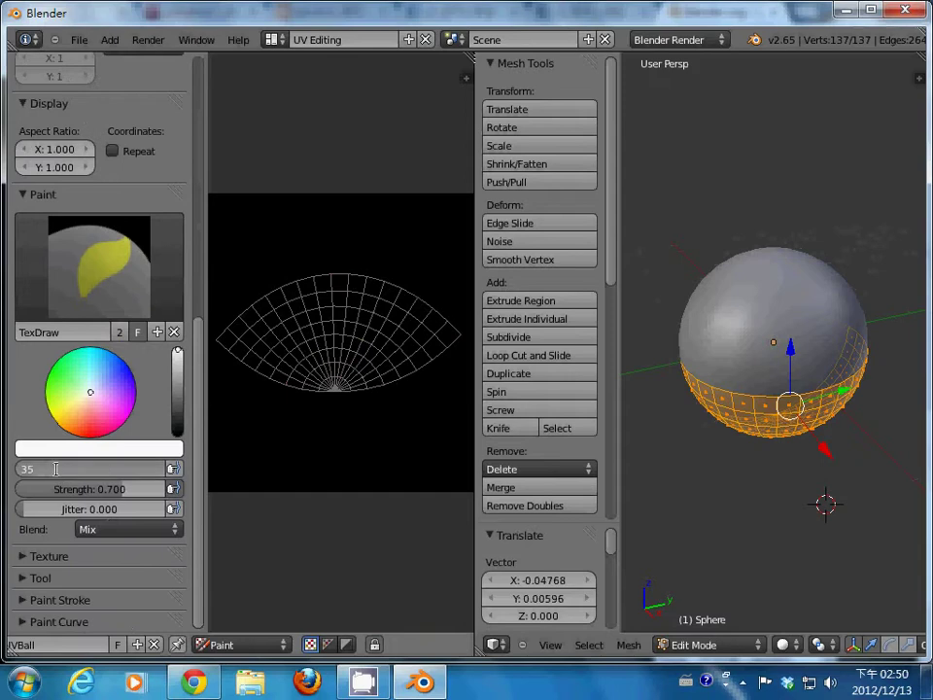
pyautogui.write('20')
pyautogui.press('Return')
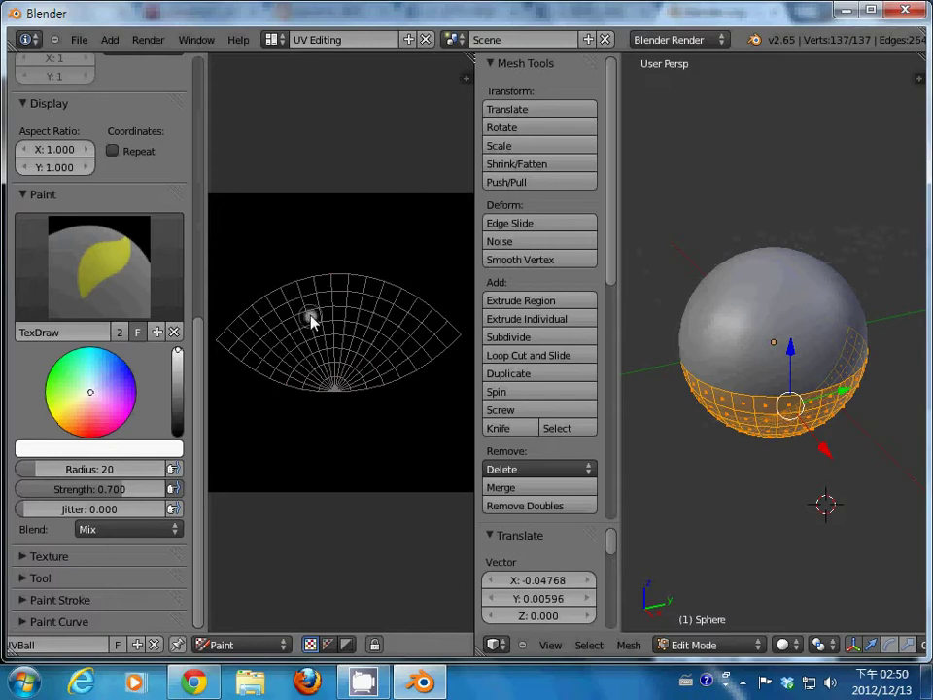
# Paint white swirl strokes across the sphere's UV layout: curls, hooks and a top-edge blob
pyautogui.moveTo(311, 324)
pyautogui.mouseDown()
pyautogui.moveTo(292, 347)
pyautogui.moveTo(273, 305)
pyautogui.mouseUp()
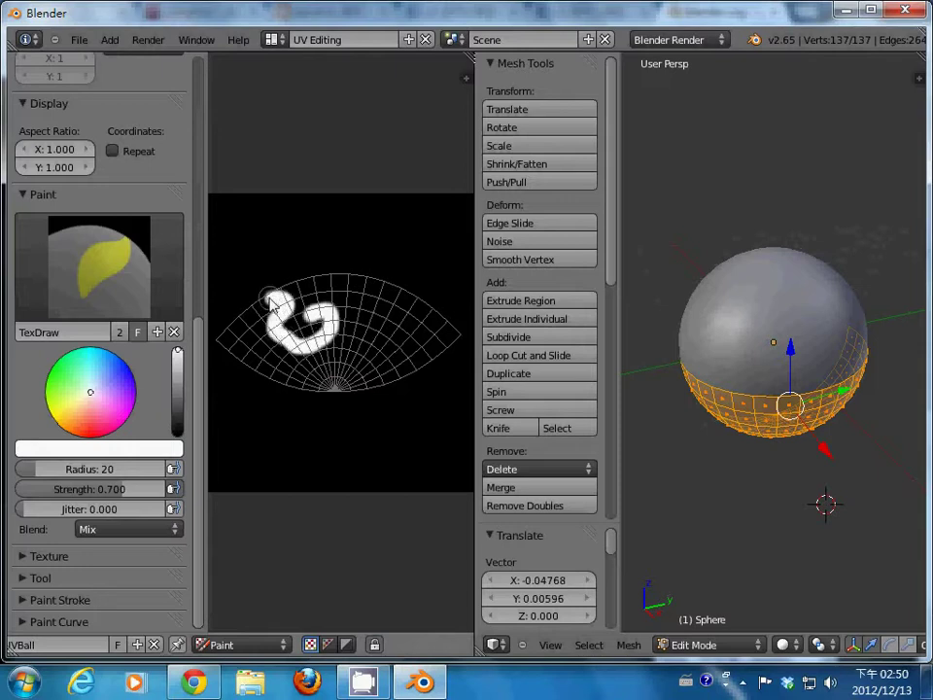
pyautogui.moveTo(229, 312); pyautogui.dragTo(282, 374)
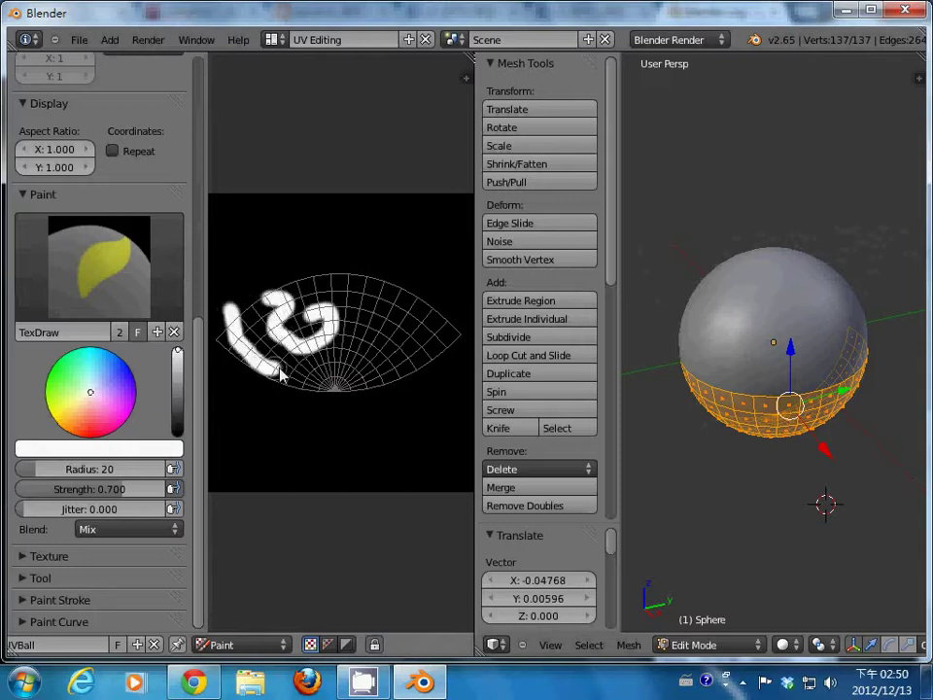
pyautogui.moveTo(366, 292)
pyautogui.mouseDown()
pyautogui.moveTo(401, 315)
pyautogui.moveTo(362, 361)
pyautogui.moveTo(402, 381)
pyautogui.moveTo(457, 364)
pyautogui.moveTo(445, 287)
pyautogui.mouseUp()
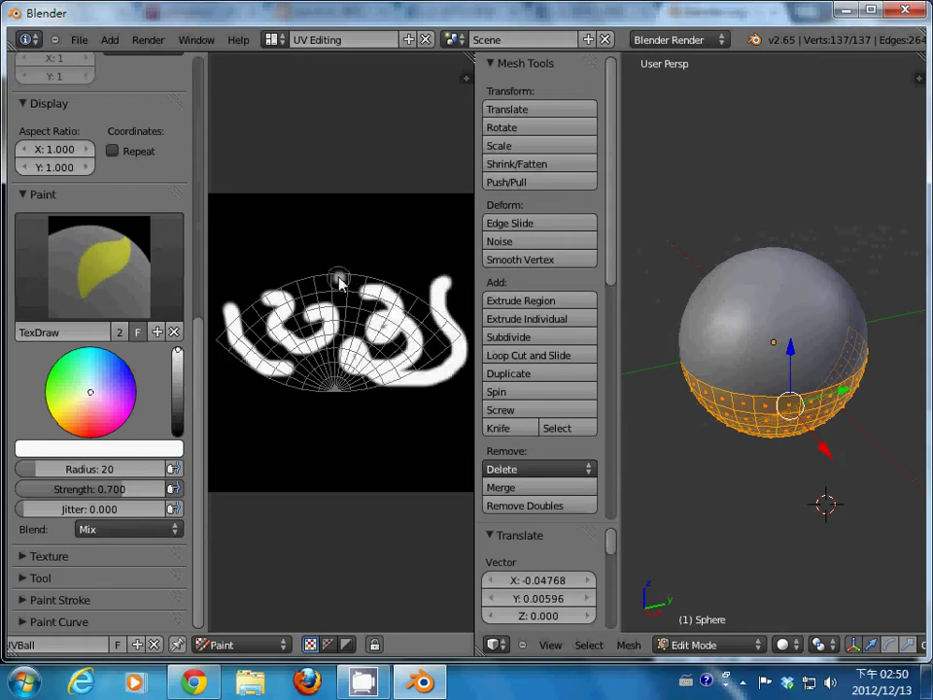
pyautogui.moveTo(339, 281)
pyautogui.mouseDown()
pyautogui.moveTo(316, 279)
pyautogui.moveTo(336, 274)
pyautogui.moveTo(350, 287)
pyautogui.mouseUp()
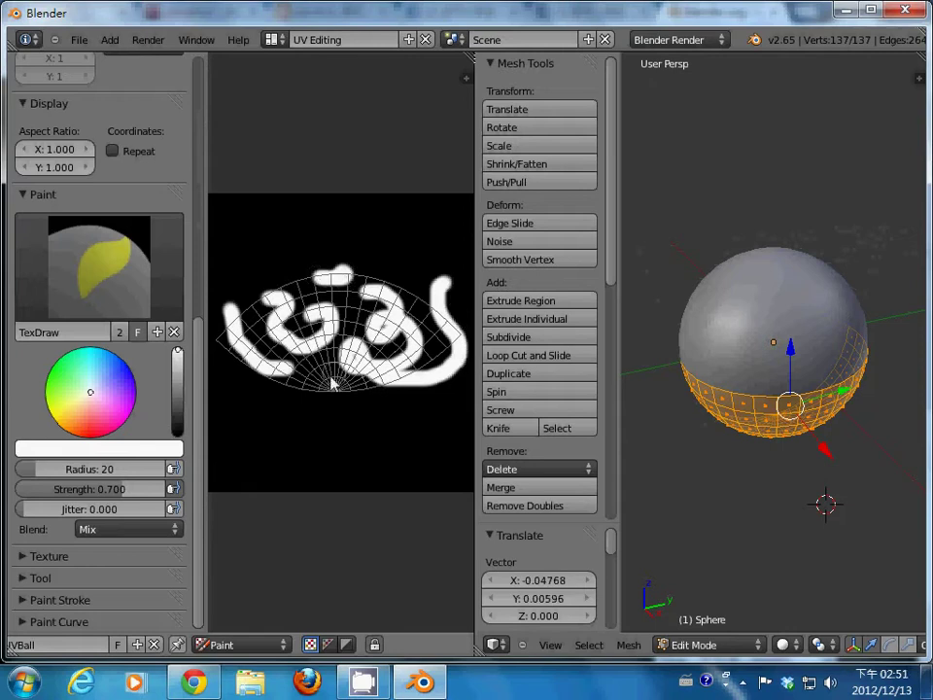
pyautogui.moveTo(261, 376); pyautogui.dragTo(281, 408)
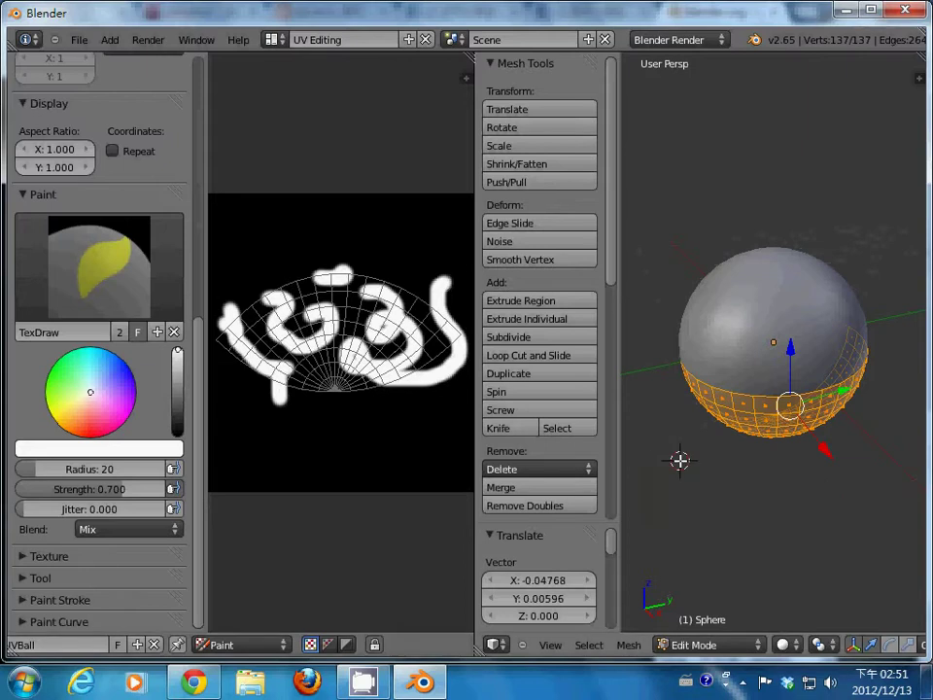
# Test-render the painted sphere with F12 and close the render
pyautogui.press('F12')
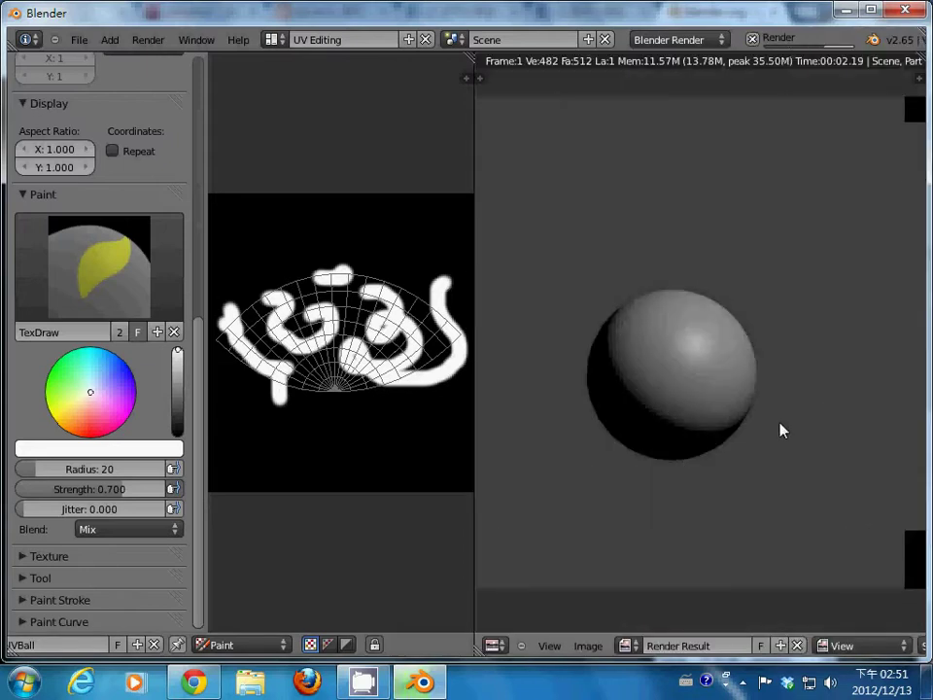
pyautogui.press('Escape')
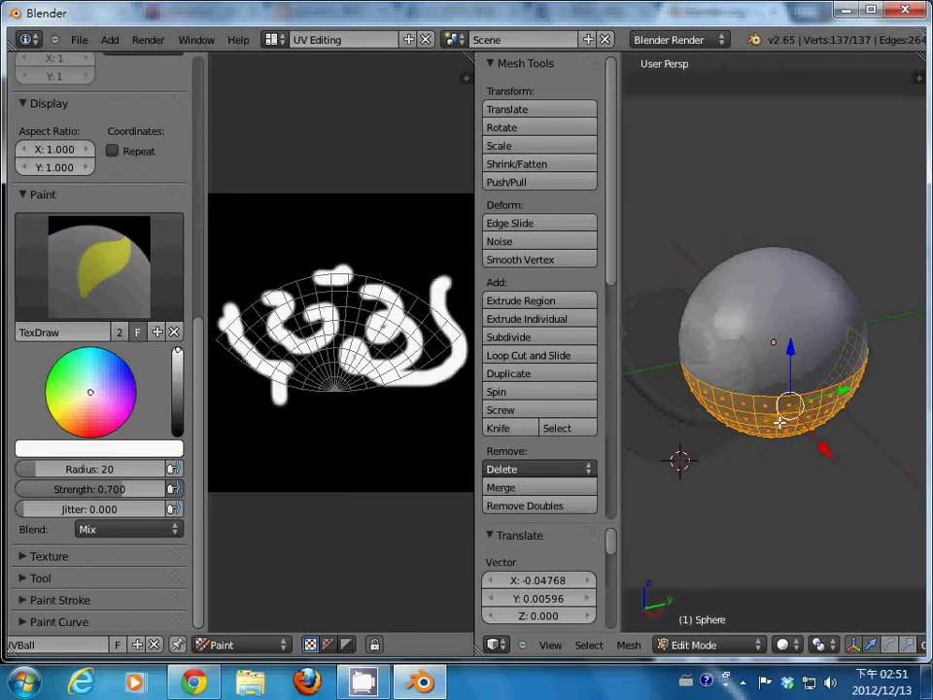
pyautogui.click(272, 39)
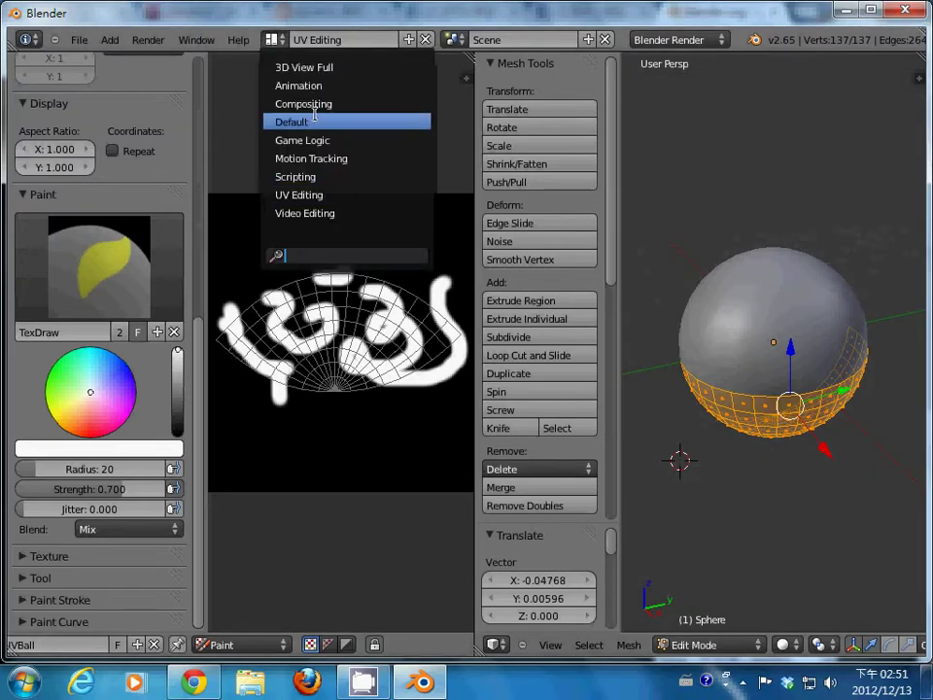
# In the Default layout, add a new sphere material named Material.Ball and show its texture slots
pyautogui.click(314, 115)
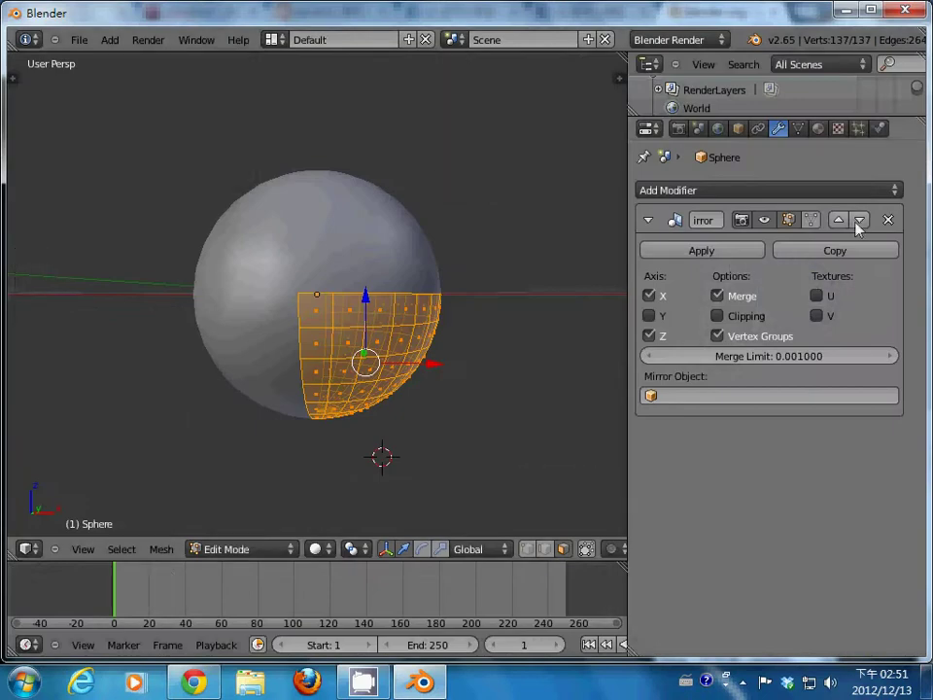
pyautogui.click(837, 130)
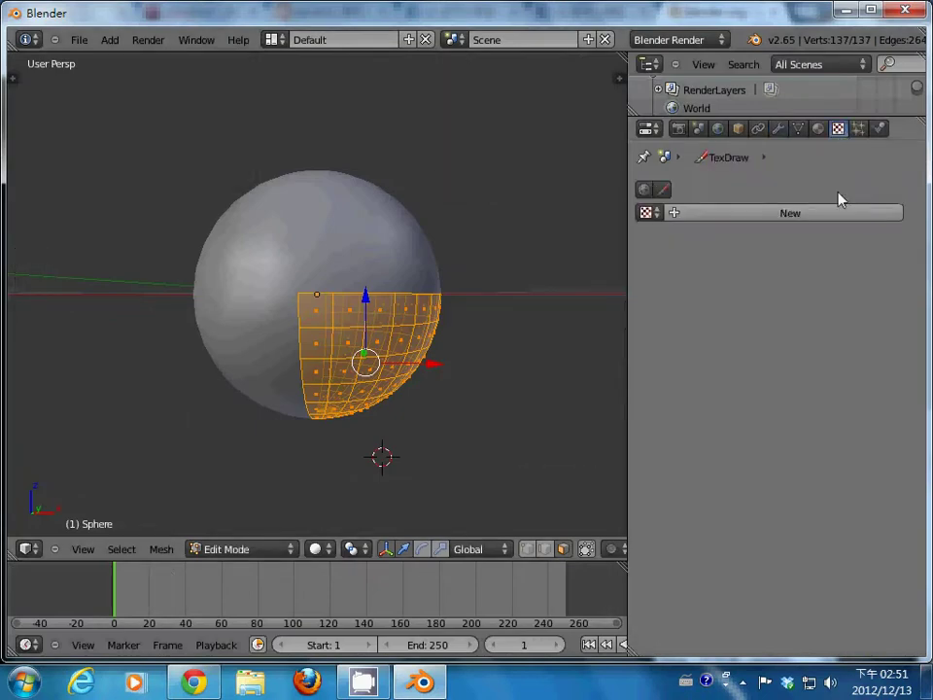
pyautogui.click(818, 129)
pyautogui.click(783, 276)
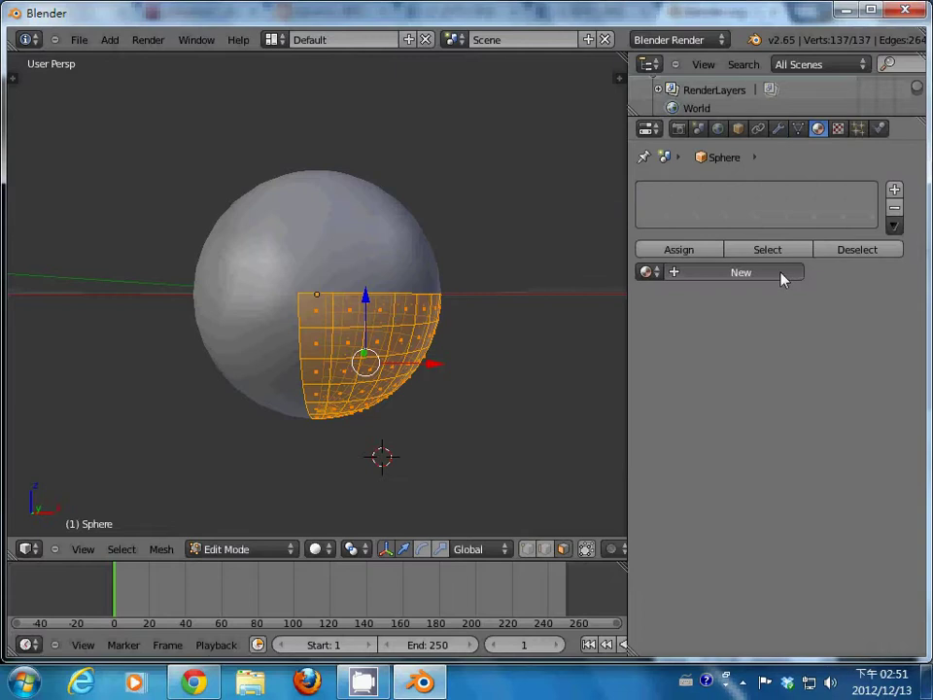
pyautogui.click(732, 273)
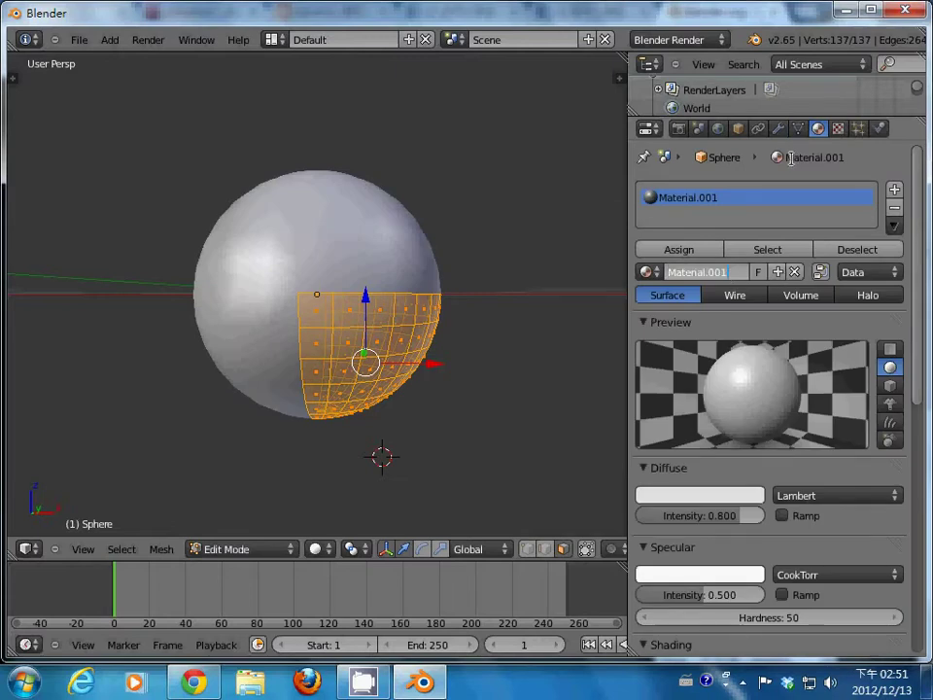
pyautogui.press('BackSpace')
pyautogui.write('Ball')
pyautogui.press('Return')
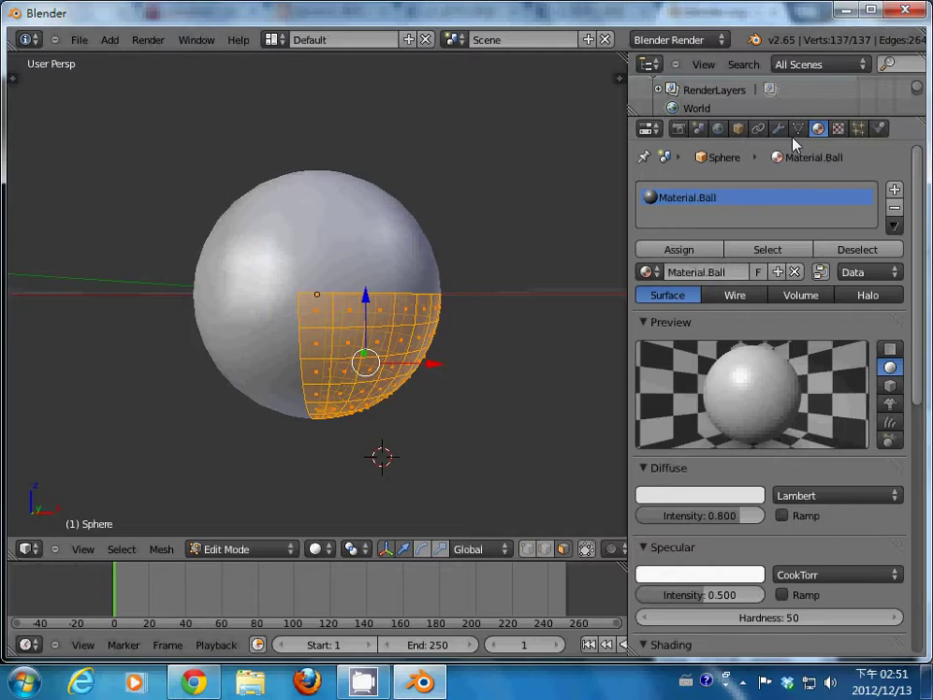
pyautogui.click(838, 128)
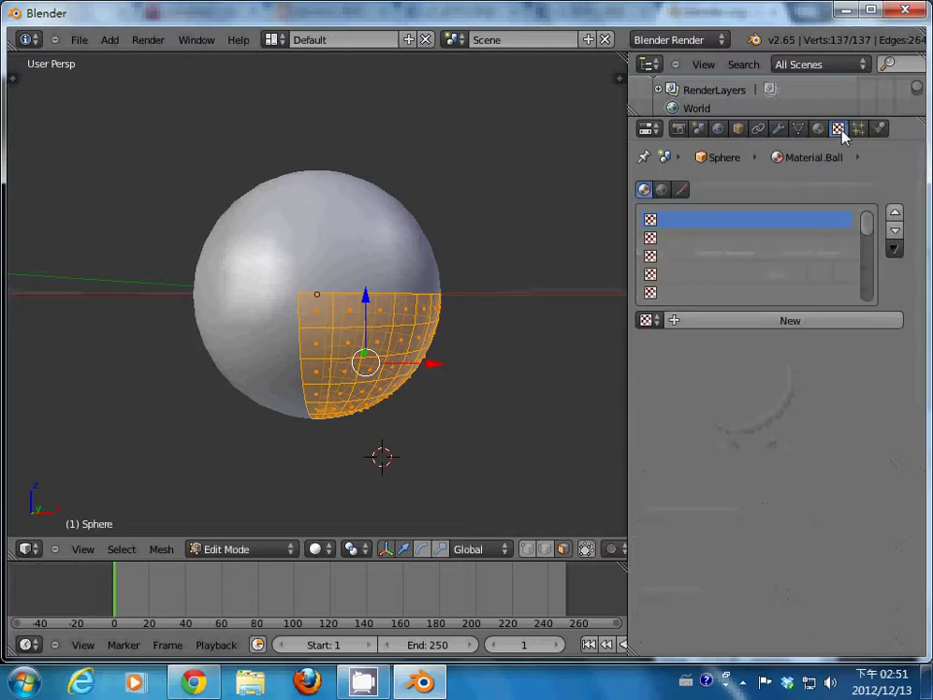
# Add a new Image or Movie texture to the material using the painted UVBall image
pyautogui.click(775, 321)
pyautogui.click(814, 344)
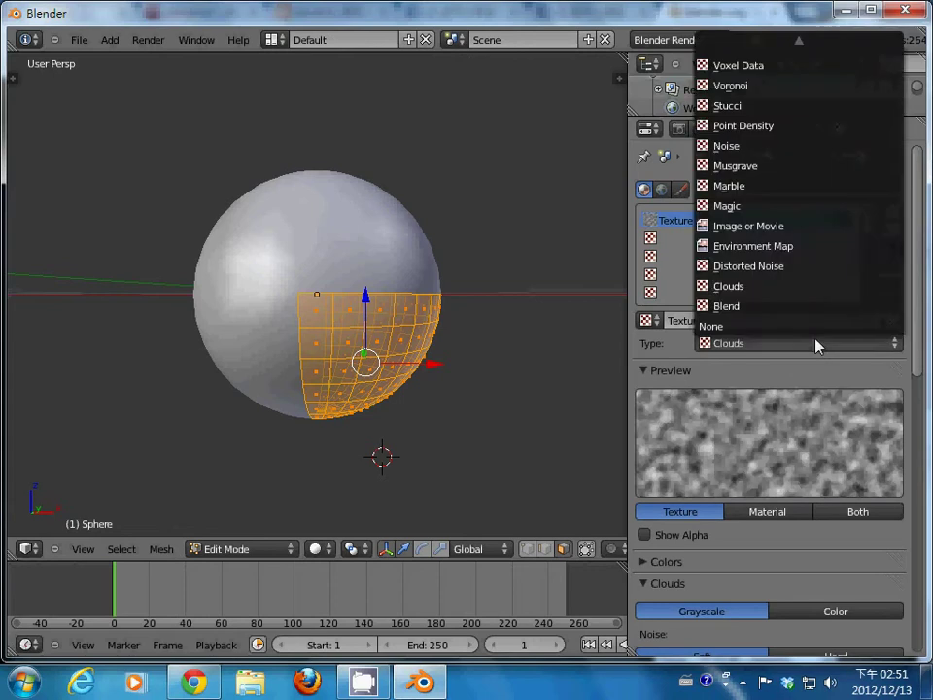
pyautogui.click(818, 226)
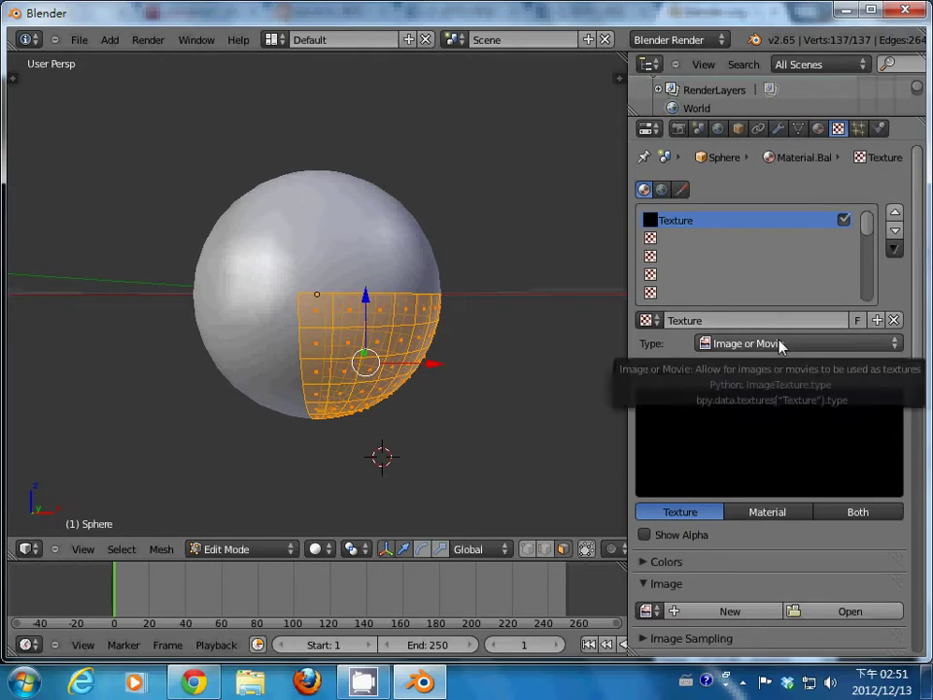
pyautogui.click(875, 344)
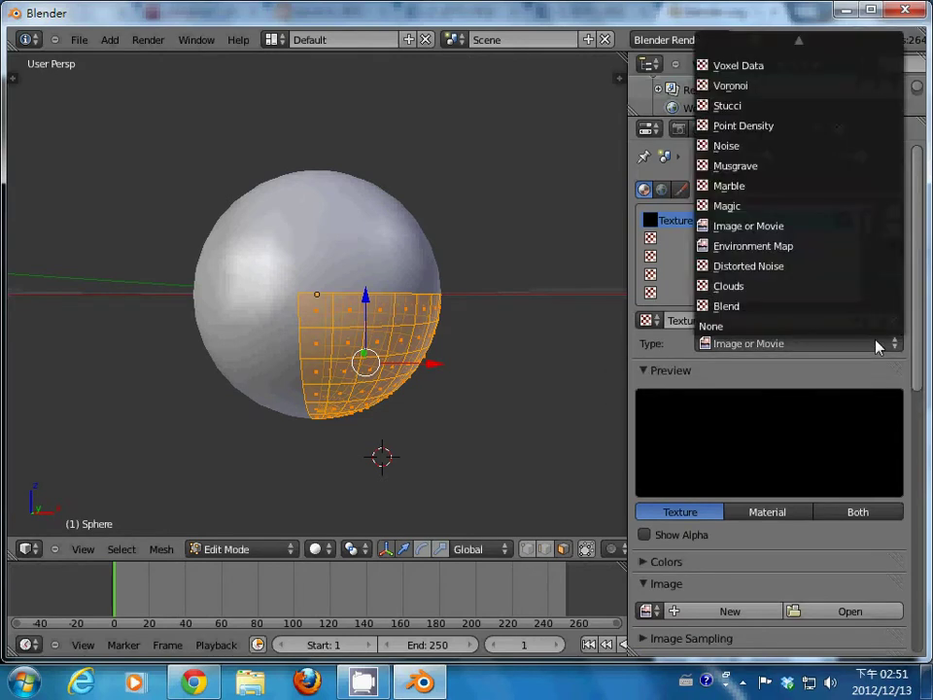
pyautogui.click(817, 226)
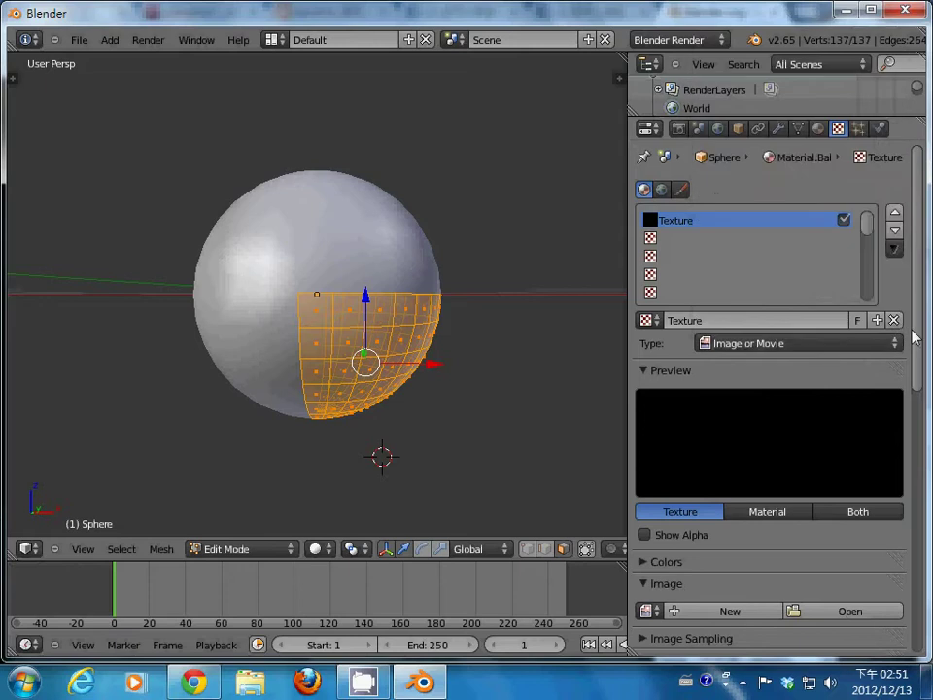
pyautogui.moveTo(911, 336); pyautogui.dragTo(918, 486)
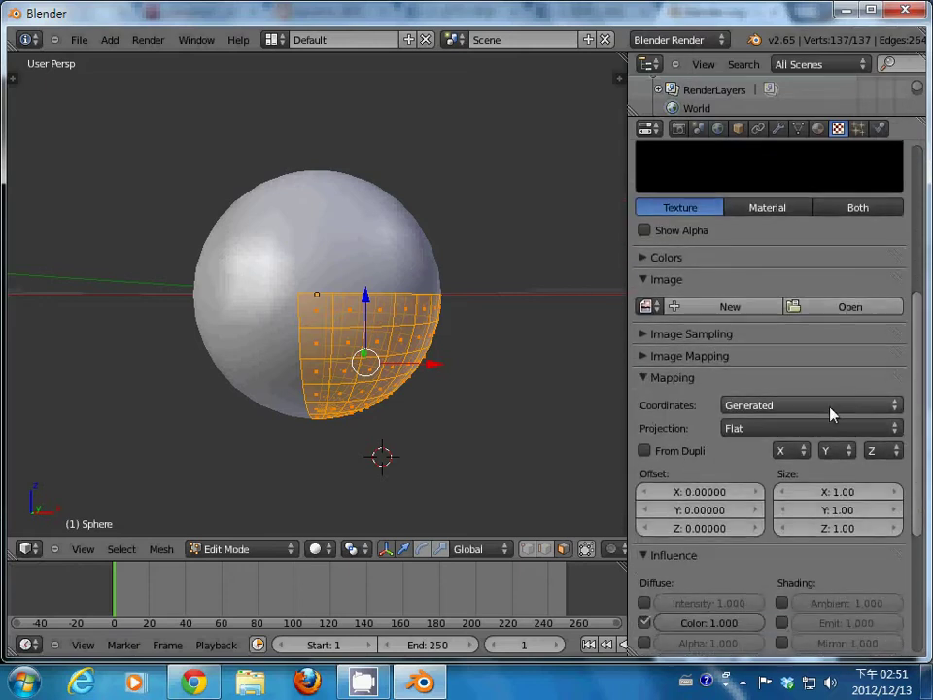
pyautogui.moveTo(914, 427); pyautogui.dragTo(915, 327)
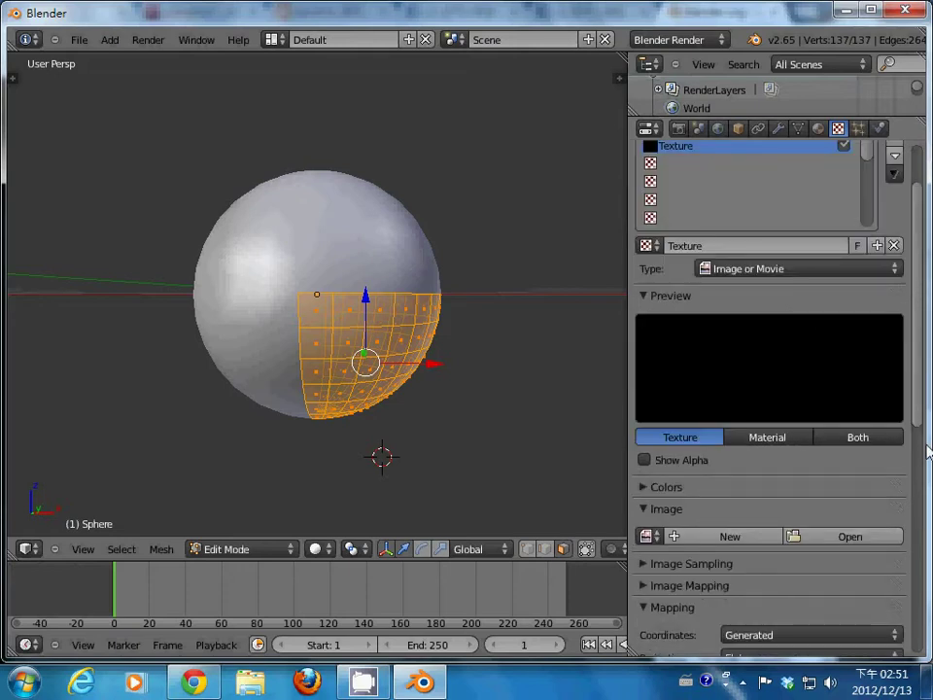
pyautogui.scroll(-1, 918, 439)
pyautogui.scroll(-2, 918, 439)
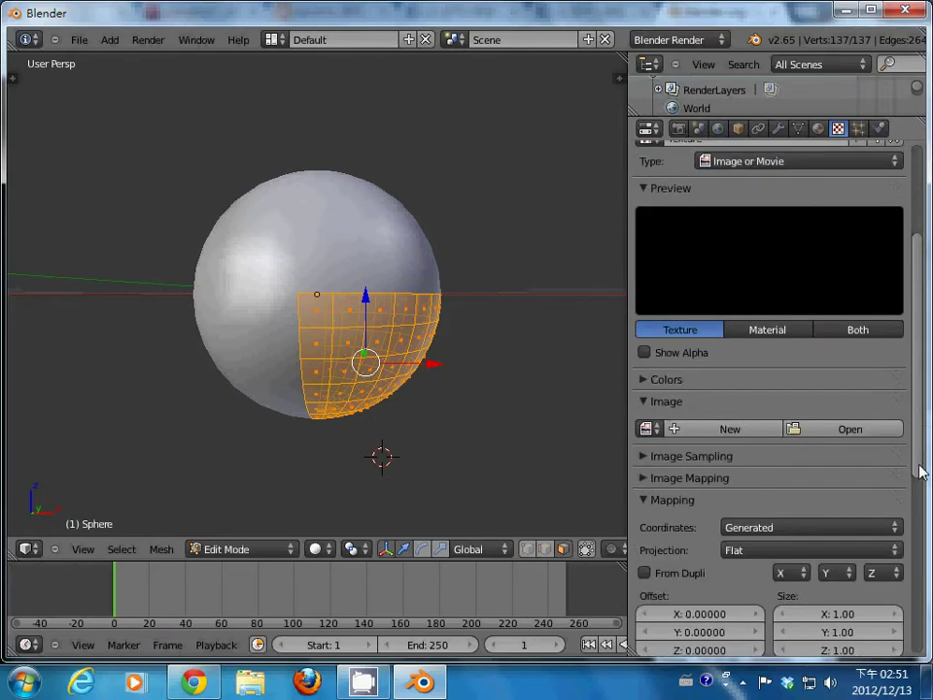
pyautogui.click(648, 430)
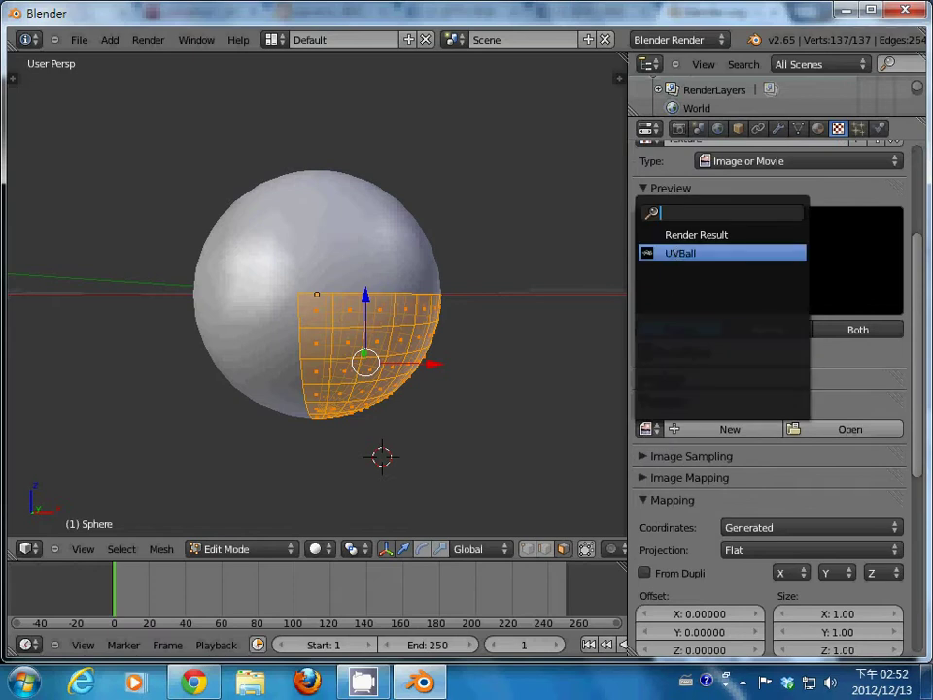
pyautogui.click(680, 253)
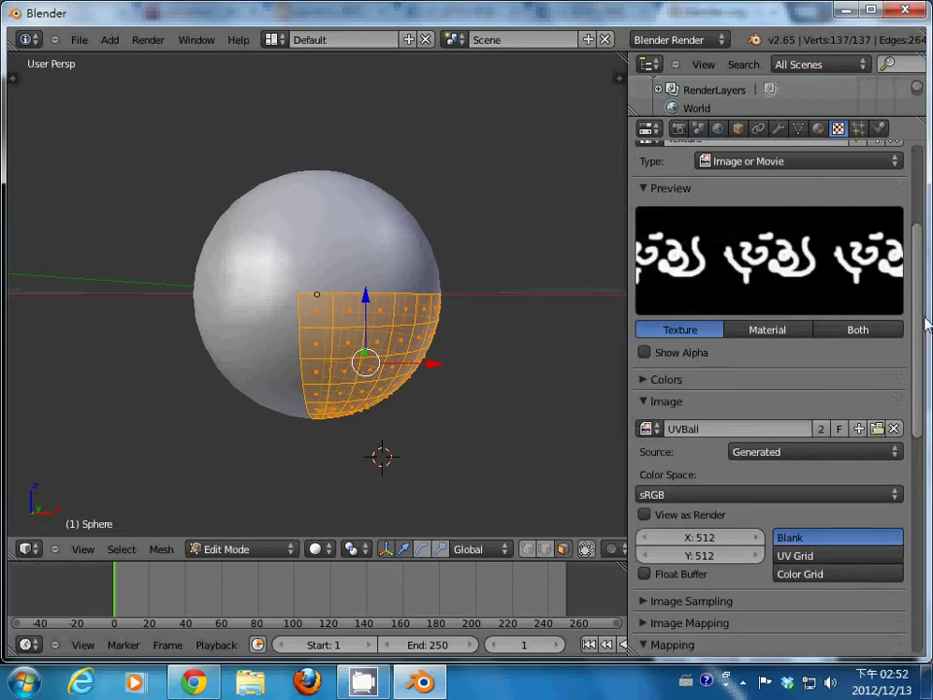
# Map the texture with UV coordinates through UVMap and test-render it
pyautogui.scroll(-5, 922, 330)
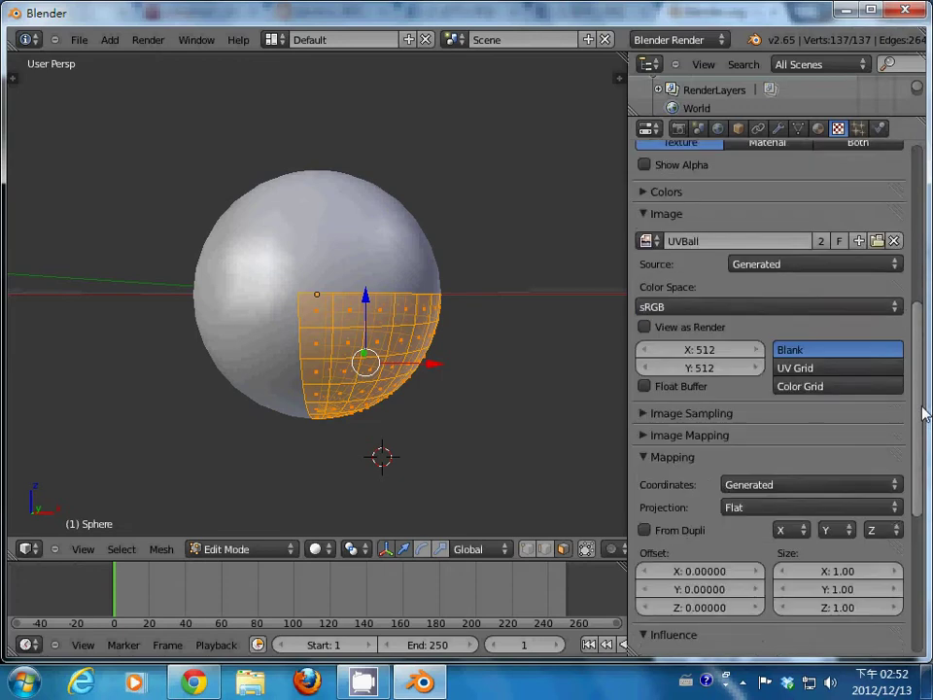
pyautogui.scroll(-1, 923, 415)
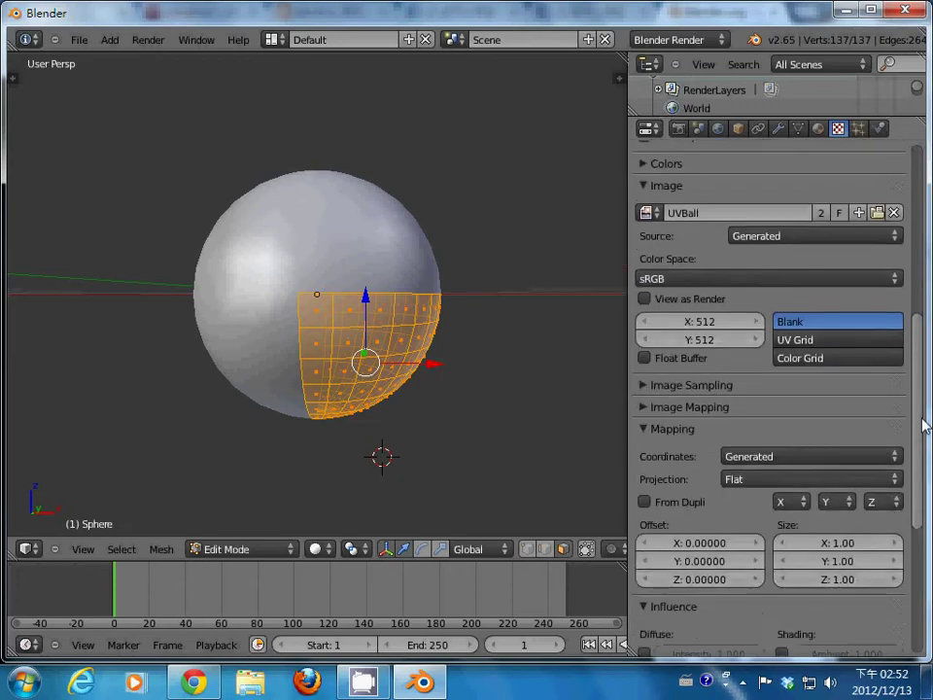
pyautogui.click(843, 463)
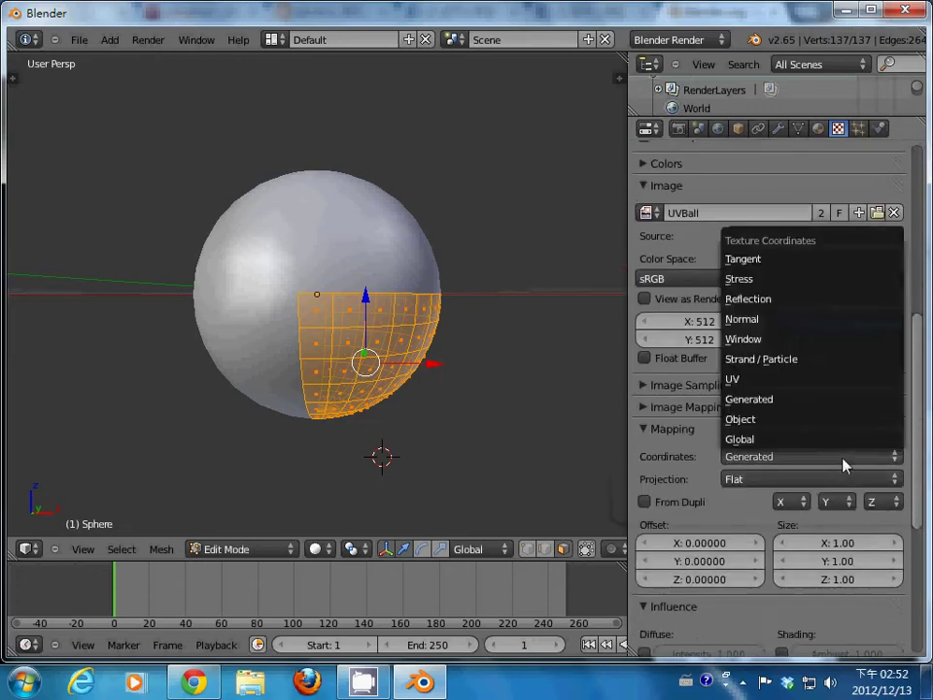
pyautogui.click(824, 386)
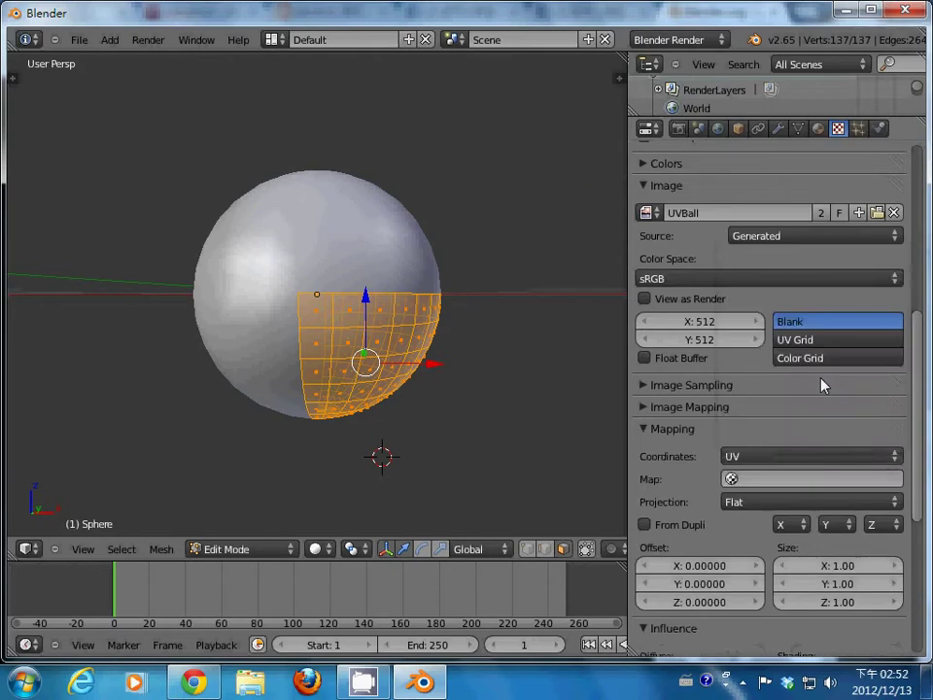
pyautogui.click(731, 478)
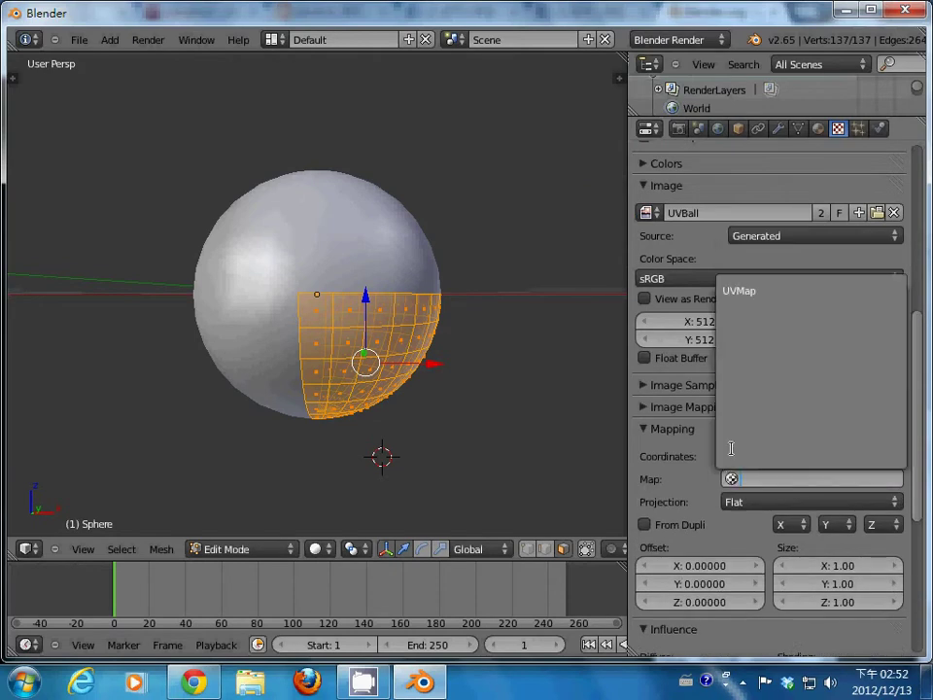
pyautogui.click(736, 292)
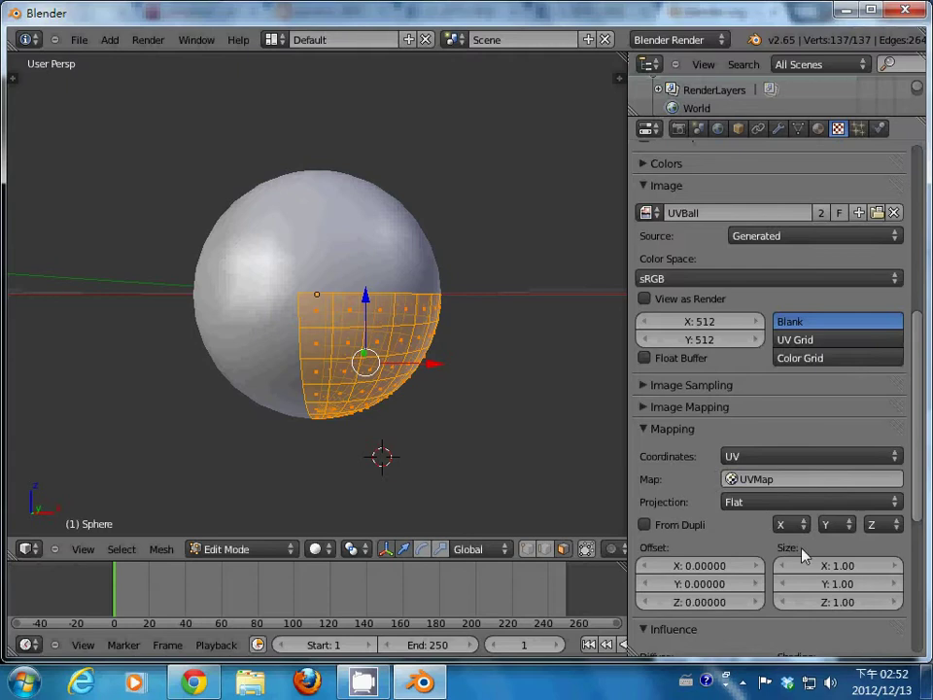
pyautogui.scroll(-2, 802, 554)
pyautogui.scroll(-1, 802, 554)
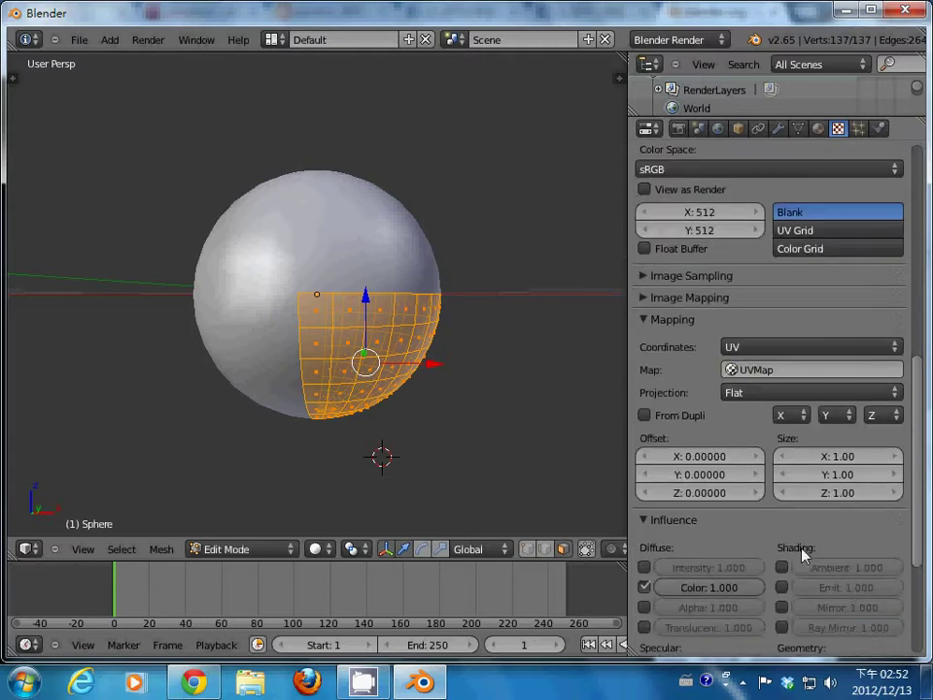
pyautogui.moveTo(919, 520); pyautogui.dragTo(928, 437)
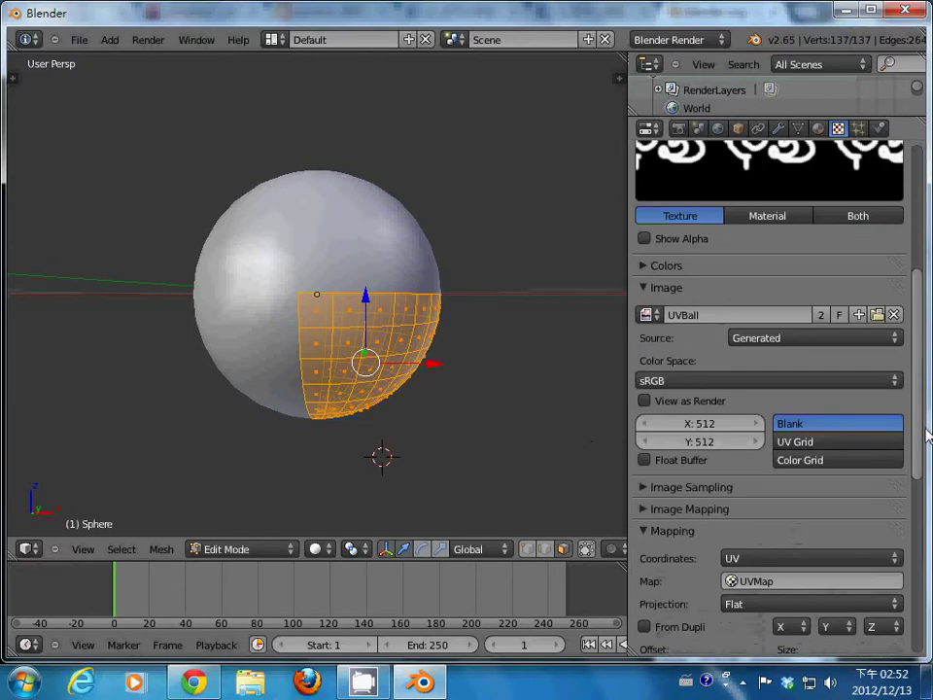
pyautogui.press('F12')
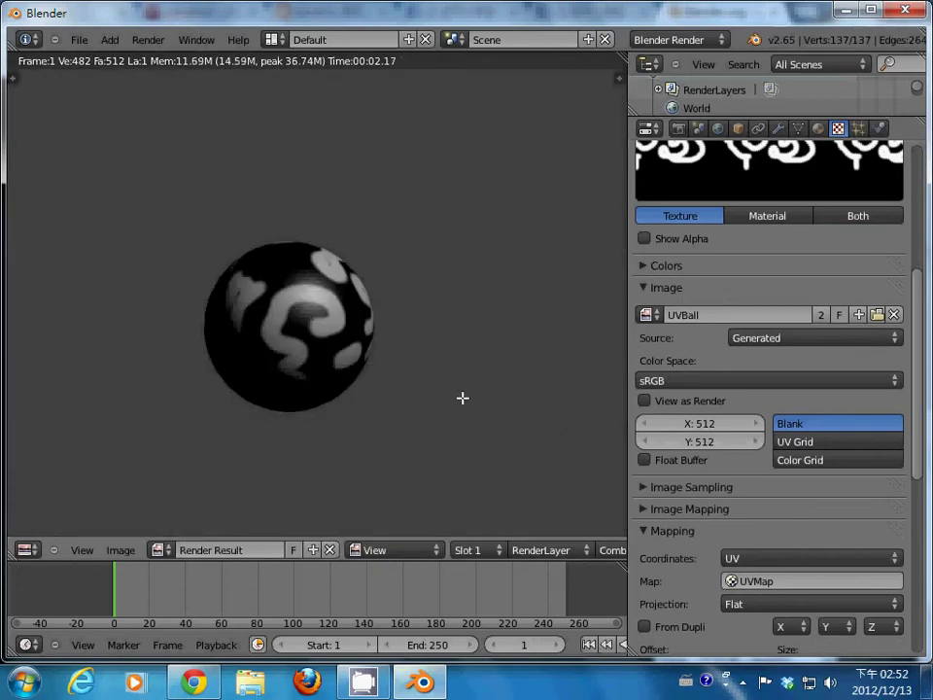
# Turn on World environment lighting at energy 0.300 and render to check it
pyautogui.click(717, 129)
pyautogui.scroll(-3, 687, 474)
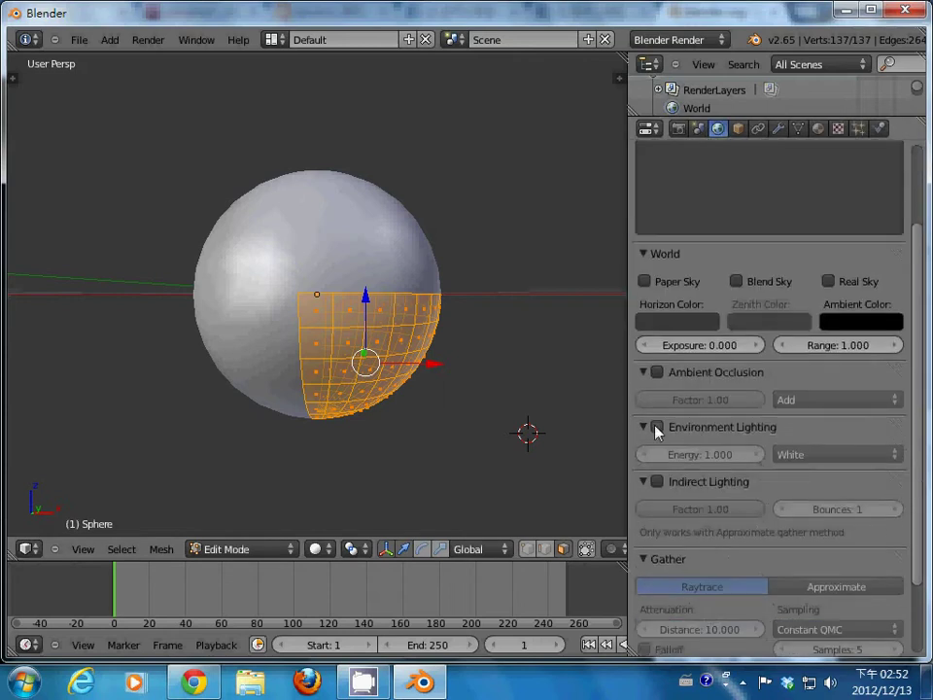
pyautogui.click(657, 427)
pyautogui.click(680, 454)
pyautogui.write('0')
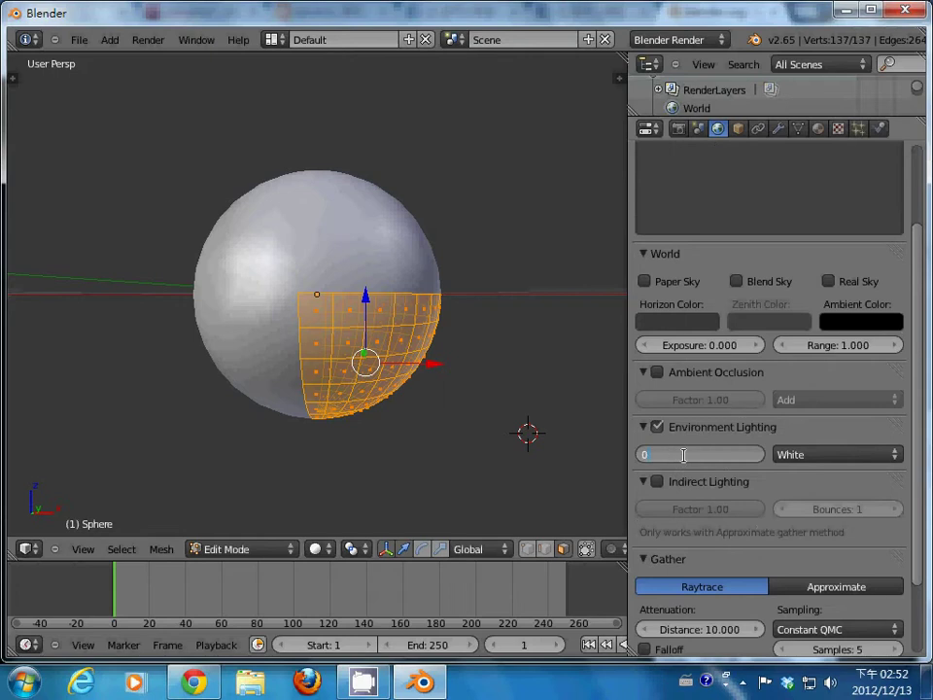
pyautogui.write('.3')
pyautogui.press('Return')
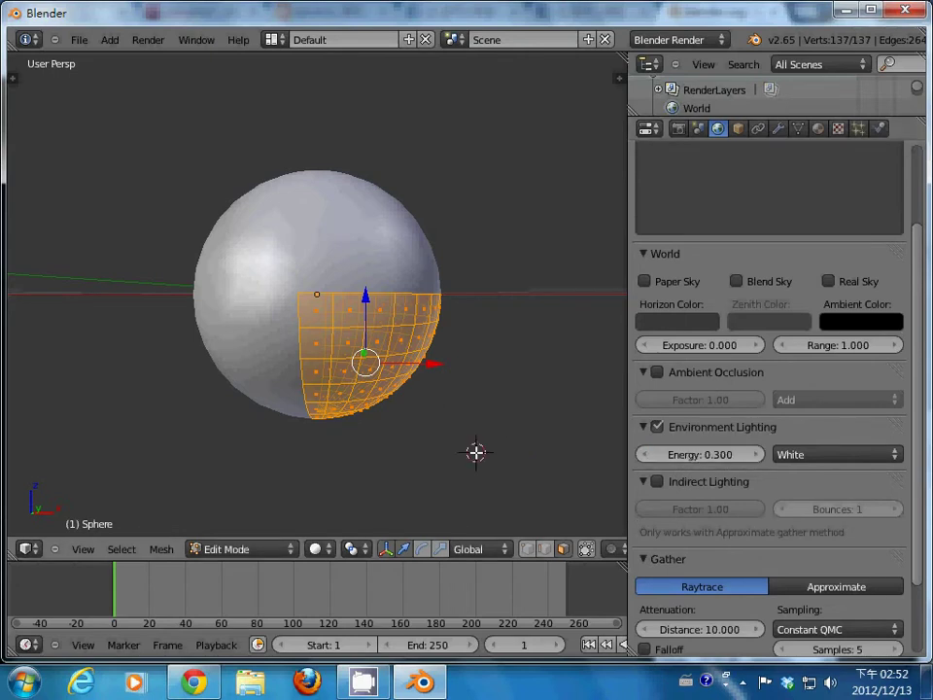
pyautogui.press('F12')
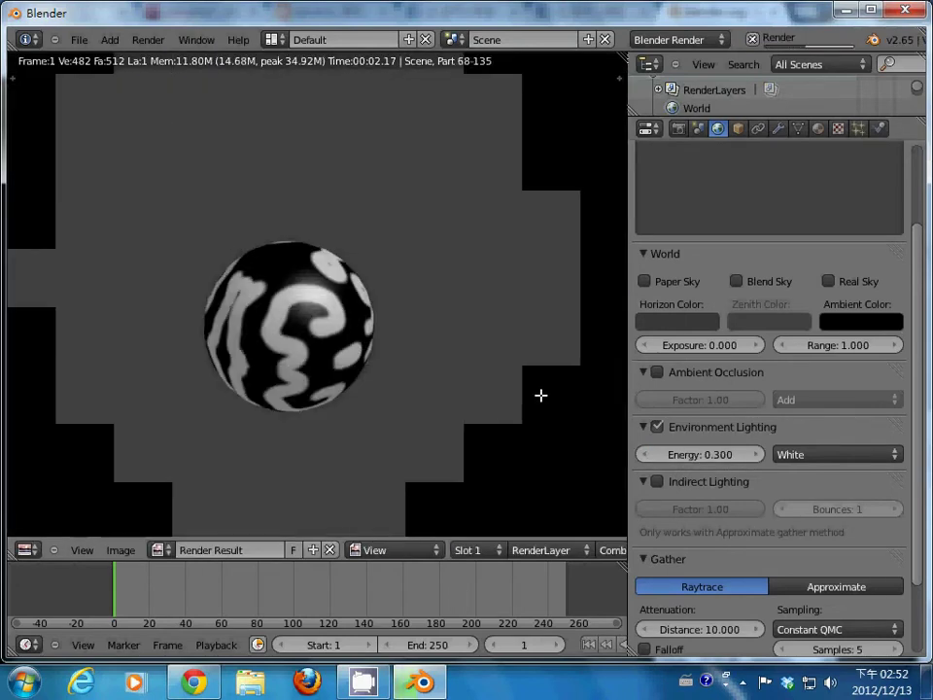
pyautogui.press('Escape')
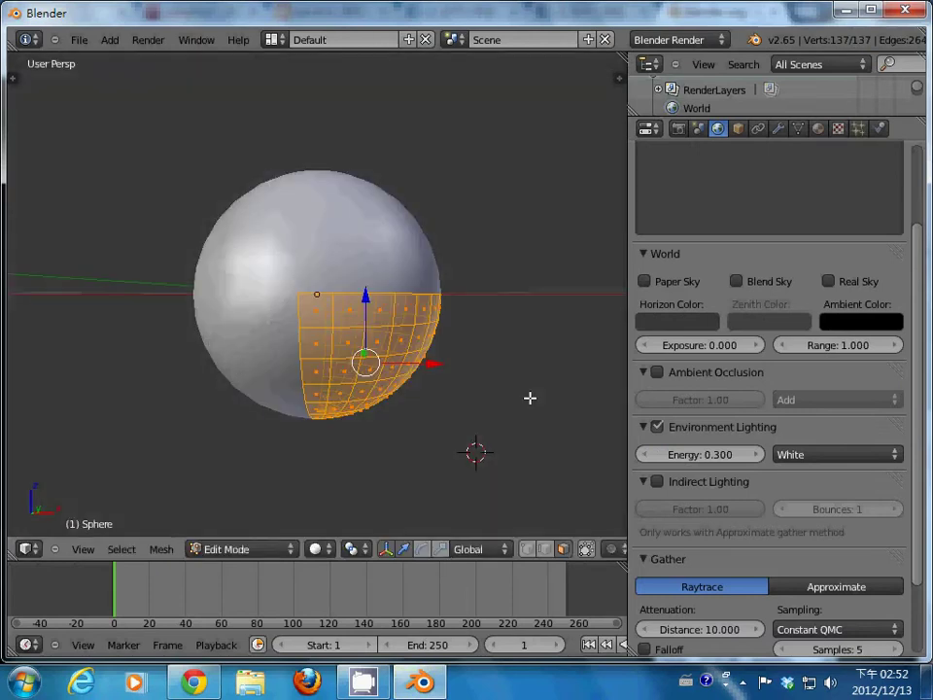
# Go to front view, start a vertical move of the faces but cancel it, and re-render
pyautogui.scroll(-2, 468, 440)
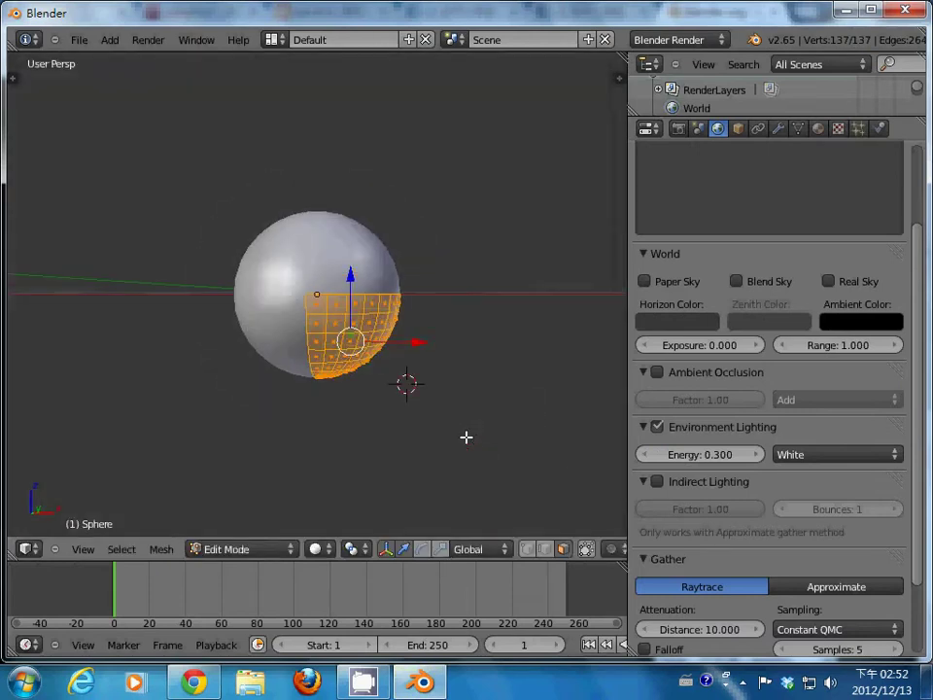
pyautogui.scroll(-2, 465, 438)
pyautogui.moveTo(466, 437)
pyautogui.mouseDown(button='middle')
pyautogui.moveTo(477, 418)
pyautogui.moveTo(472, 452)
pyautogui.moveTo(496, 426)
pyautogui.moveTo(488, 440)
pyautogui.moveTo(495, 435)
pyautogui.mouseUp(button='middle')
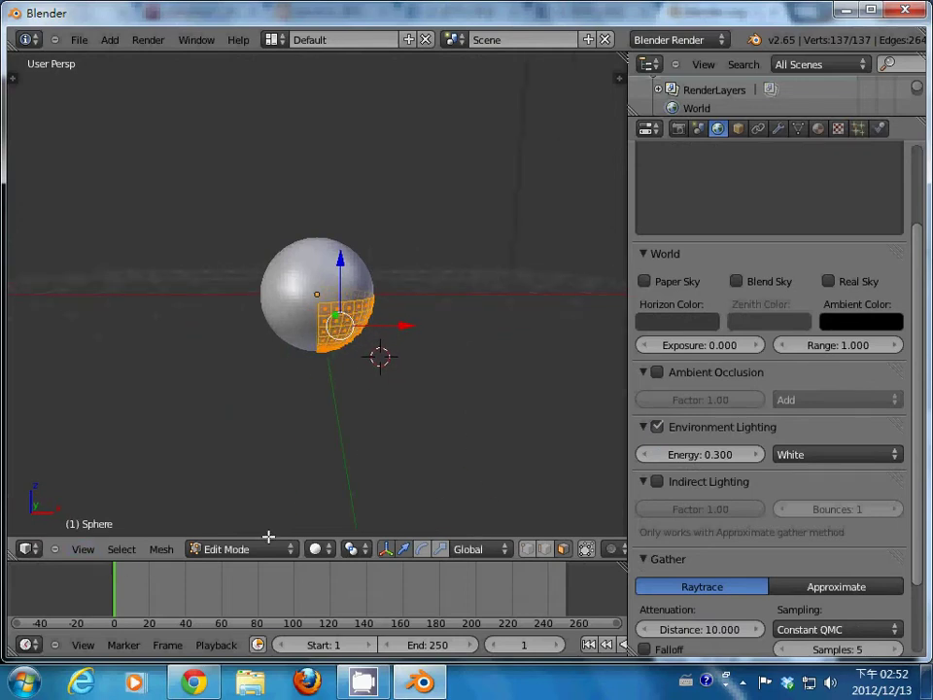
pyautogui.press('KP_1')
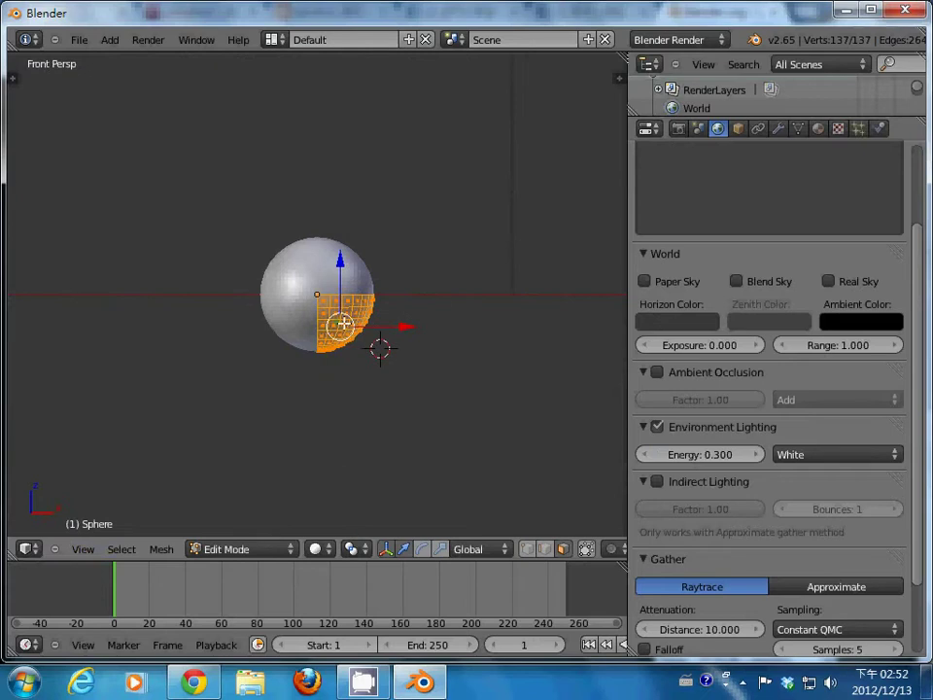
pyautogui.press('g')
pyautogui.press('z')
pyautogui.press('Escape')
pyautogui.press('F12')
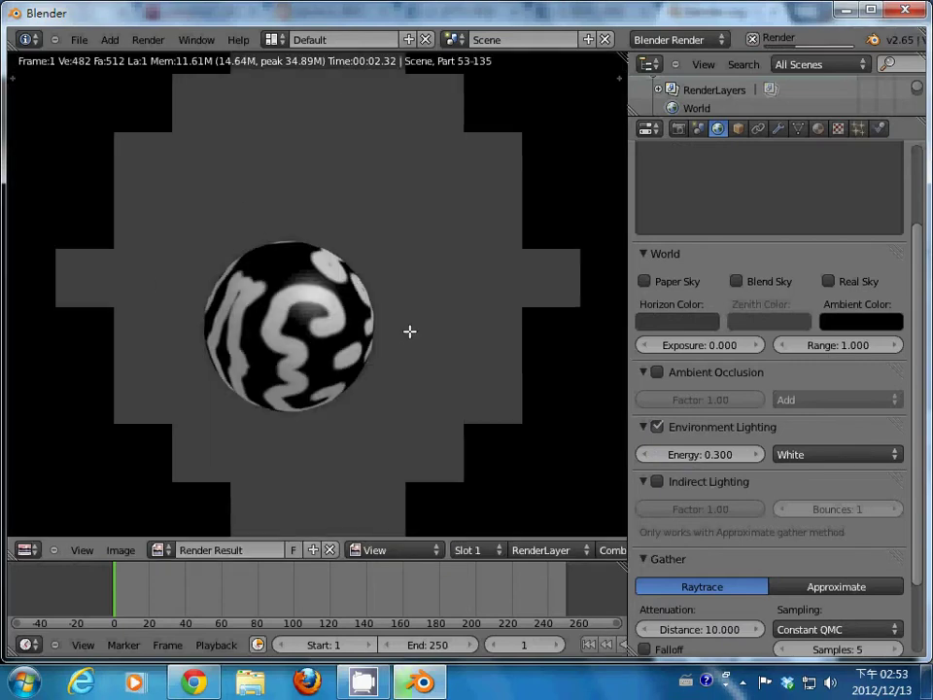
pyautogui.press('Escape')
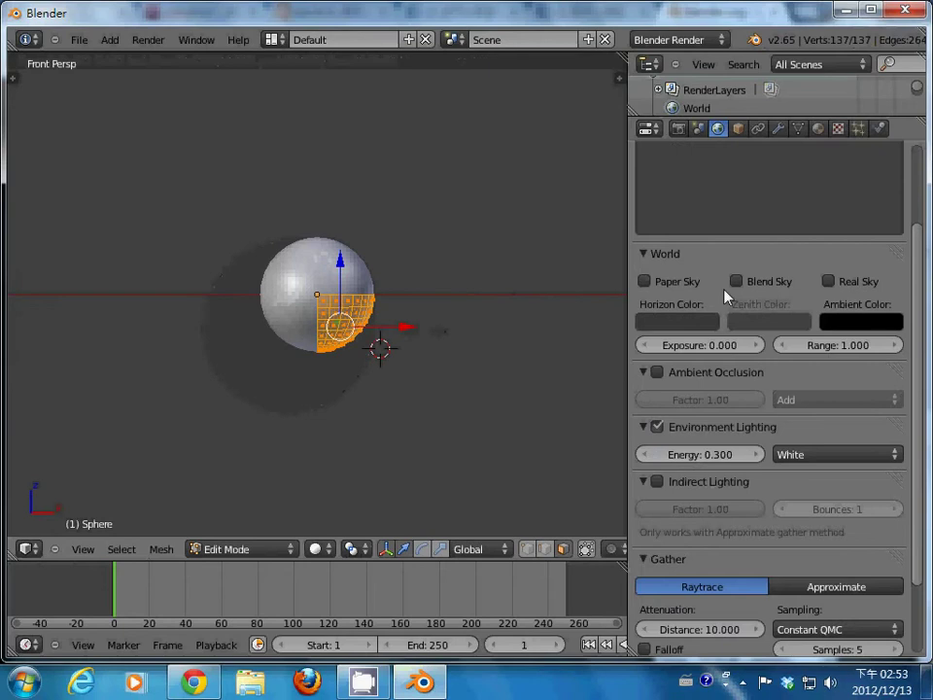
# Apply the Mirror modifier in Object Mode so the full sphere becomes real geometry
pyautogui.click(778, 130)
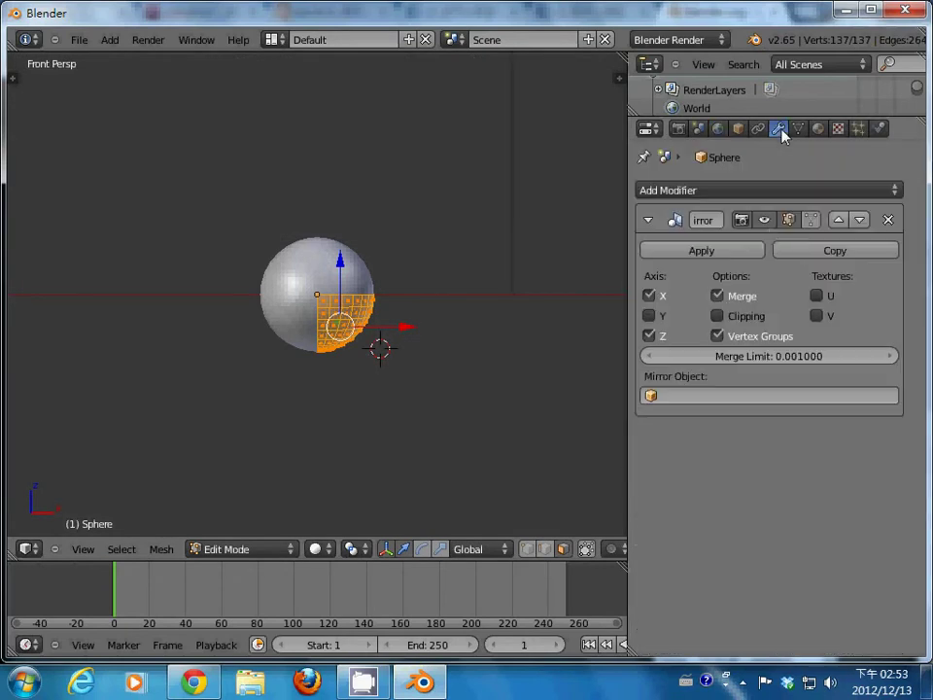
pyautogui.click(747, 257)
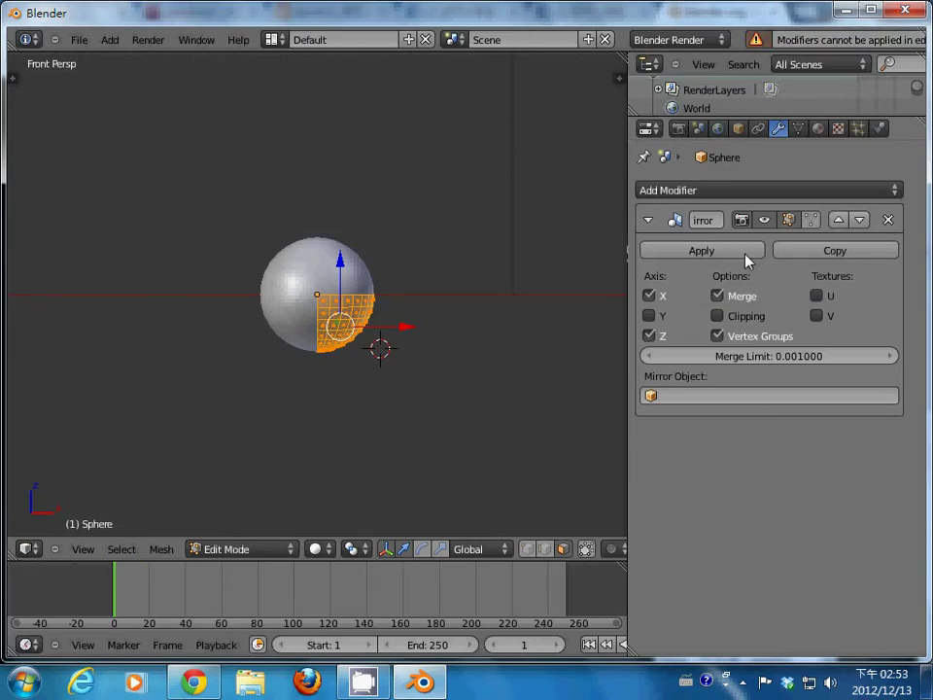
pyautogui.click(504, 321)
pyautogui.press('Tab')
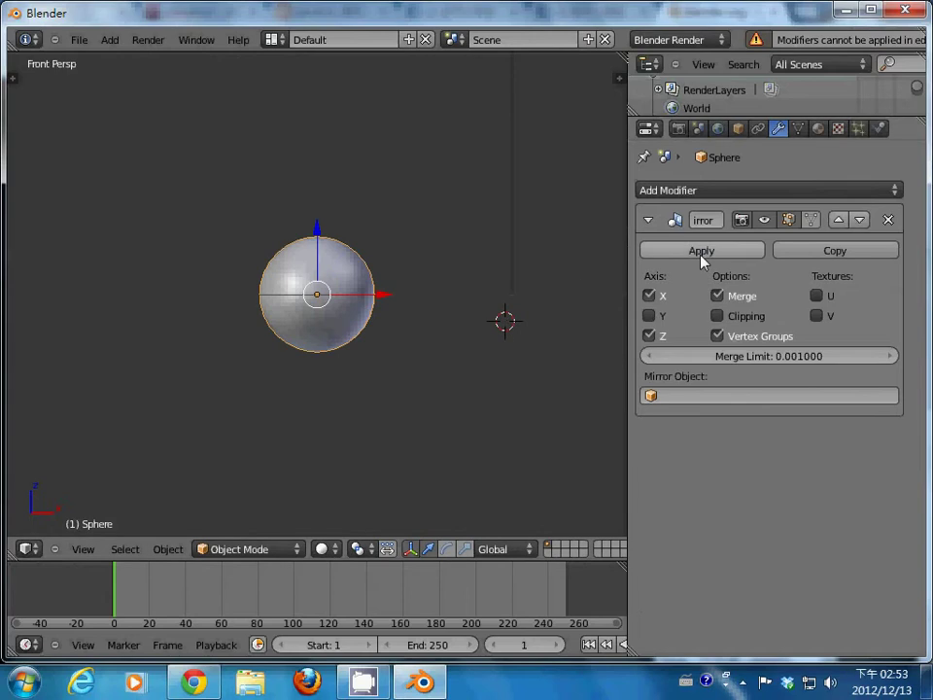
pyautogui.click(700, 257)
pyautogui.click(485, 339)
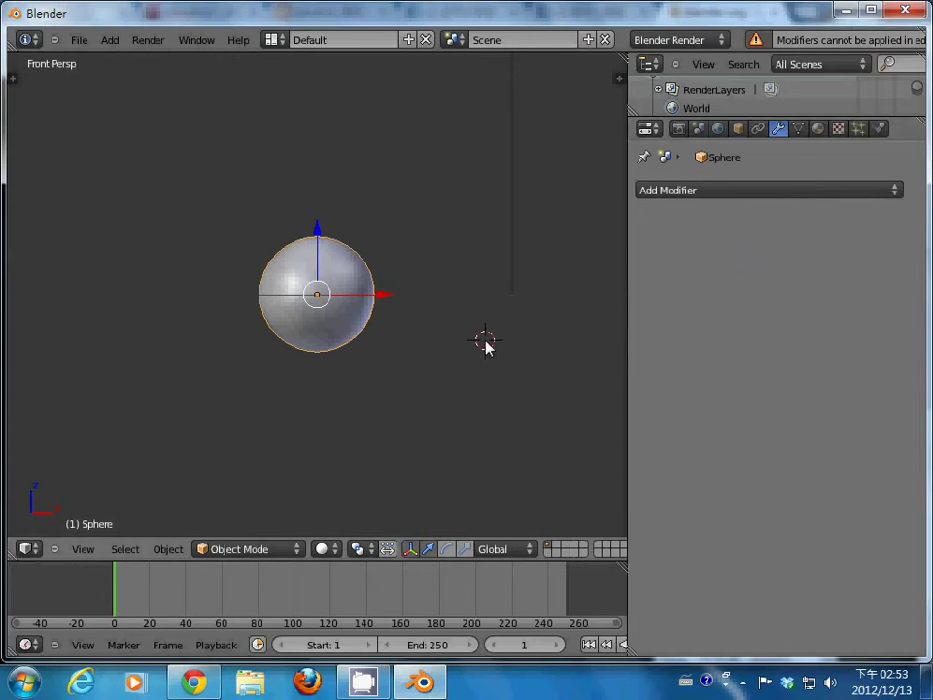
# Test-render the sphere, then move it up about 1 unit
pyautogui.press('F12')
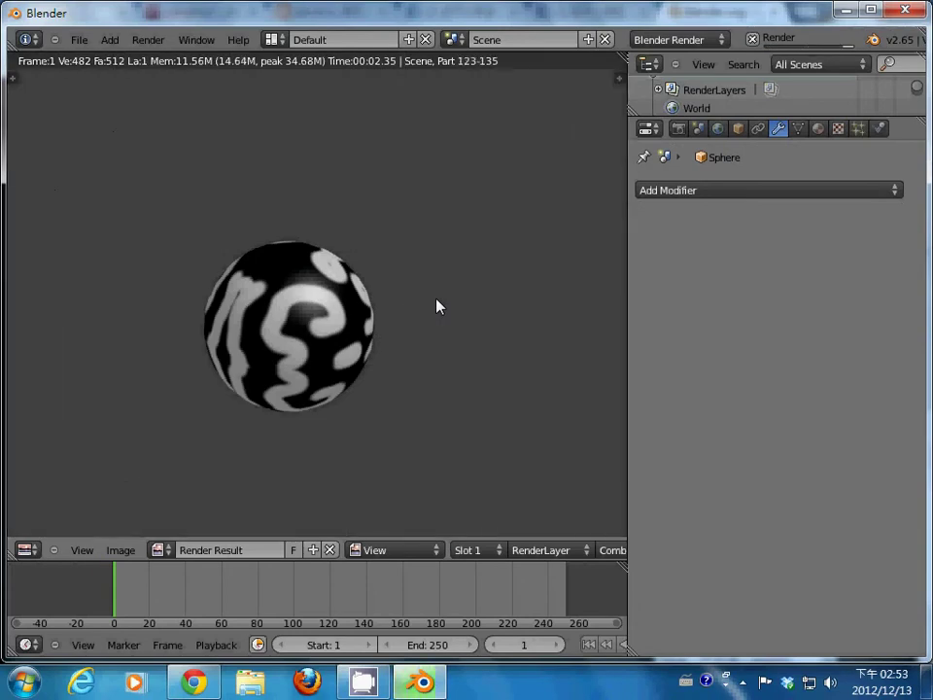
pyautogui.press('Escape')
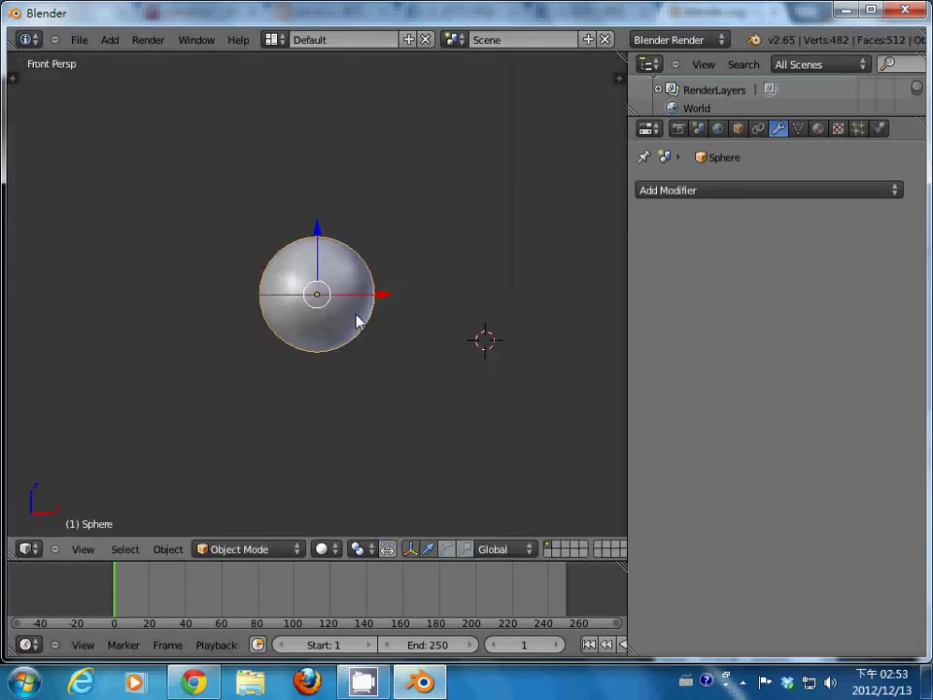
pyautogui.press('g')
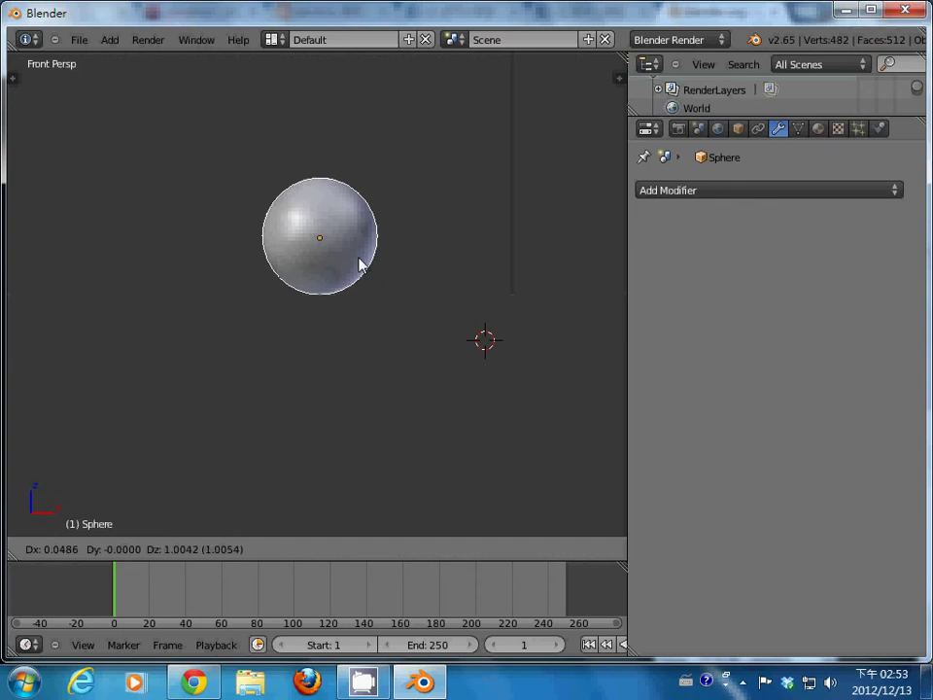
pyautogui.click(359, 263)
pyautogui.click(436, 353)
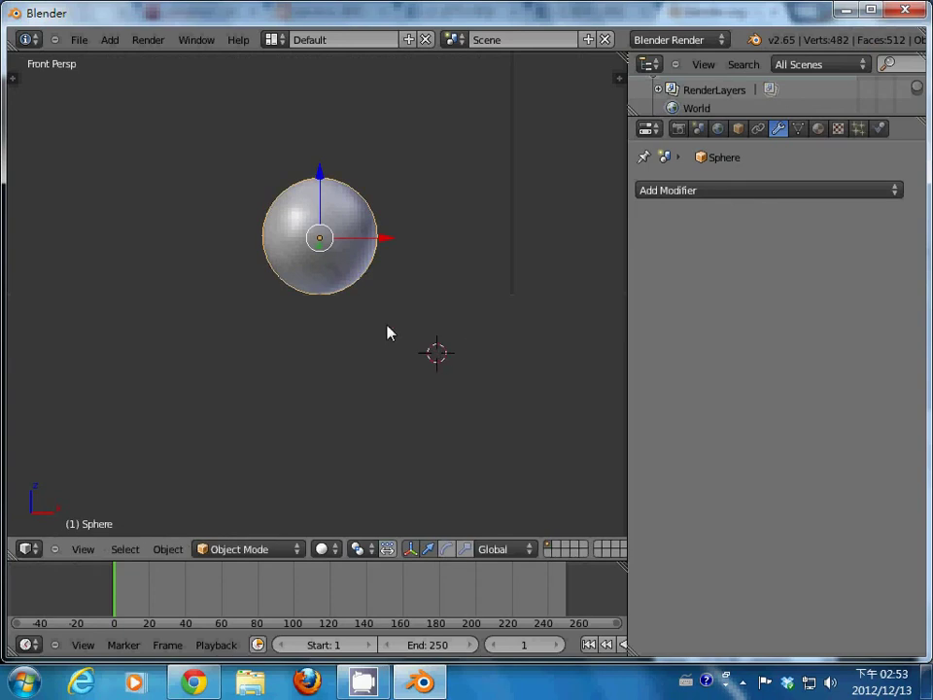
# Add a plane at the sphere's base, scale it wider and position it underneath
pyautogui.click(333, 296)
pyautogui.hotkey('shift', 'a')
pyautogui.click(386, 299)
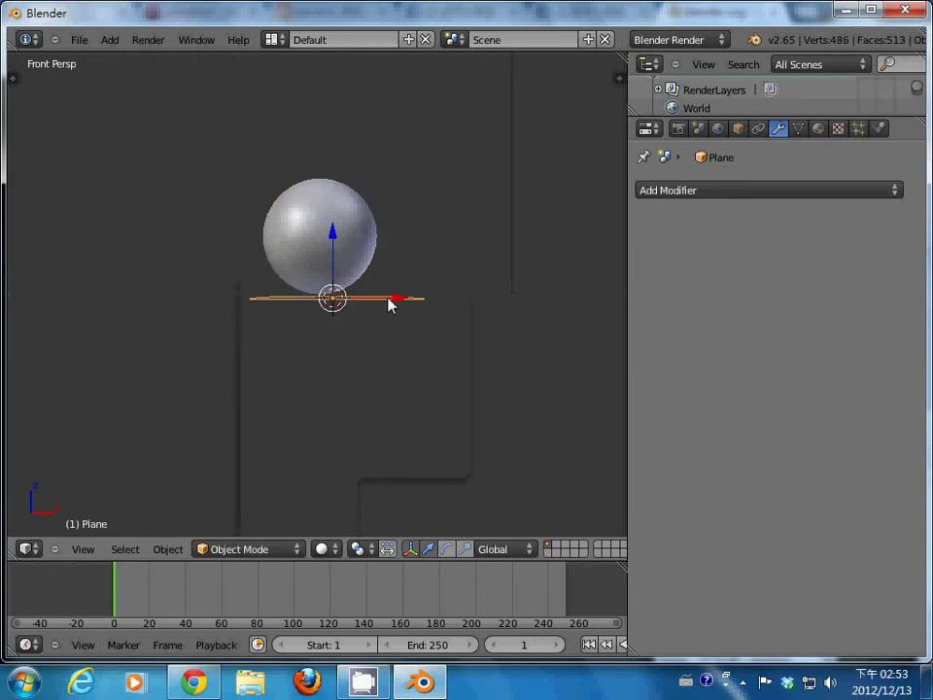
pyautogui.press('s')
pyautogui.click(467, 304)
pyautogui.press('g')
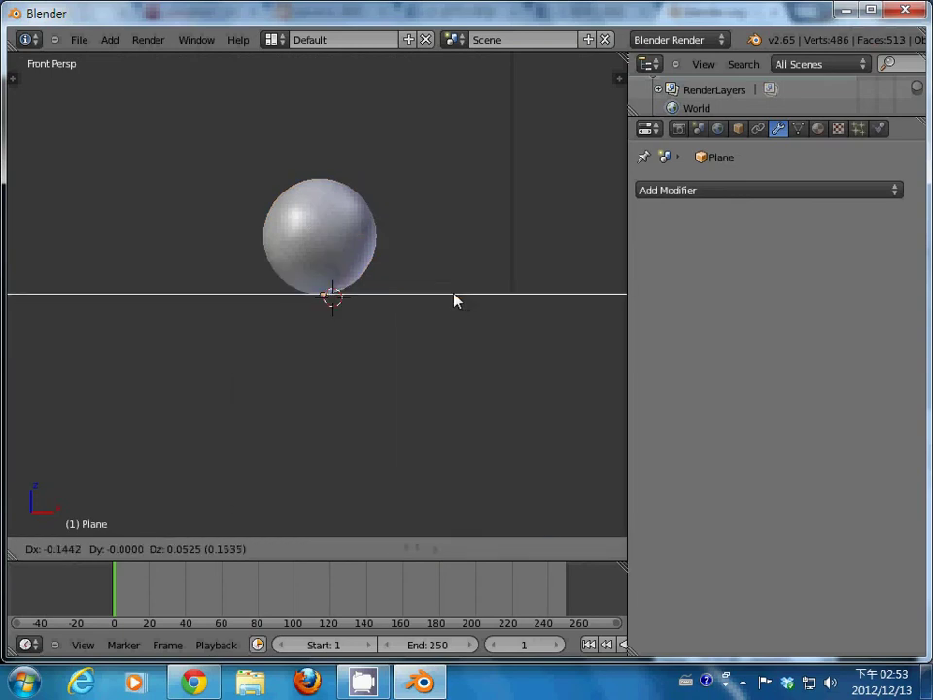
pyautogui.click(445, 300)
pyautogui.scroll(-3, 471, 315)
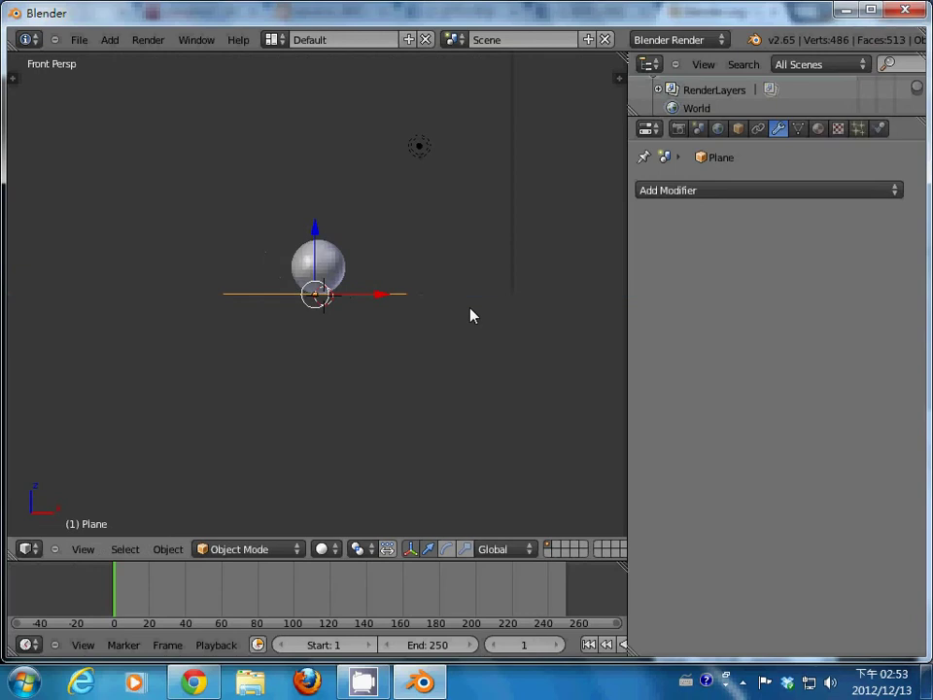
# Give the plane a new material, Material.001, with a muted green diffuse colour
pyautogui.click(744, 190)
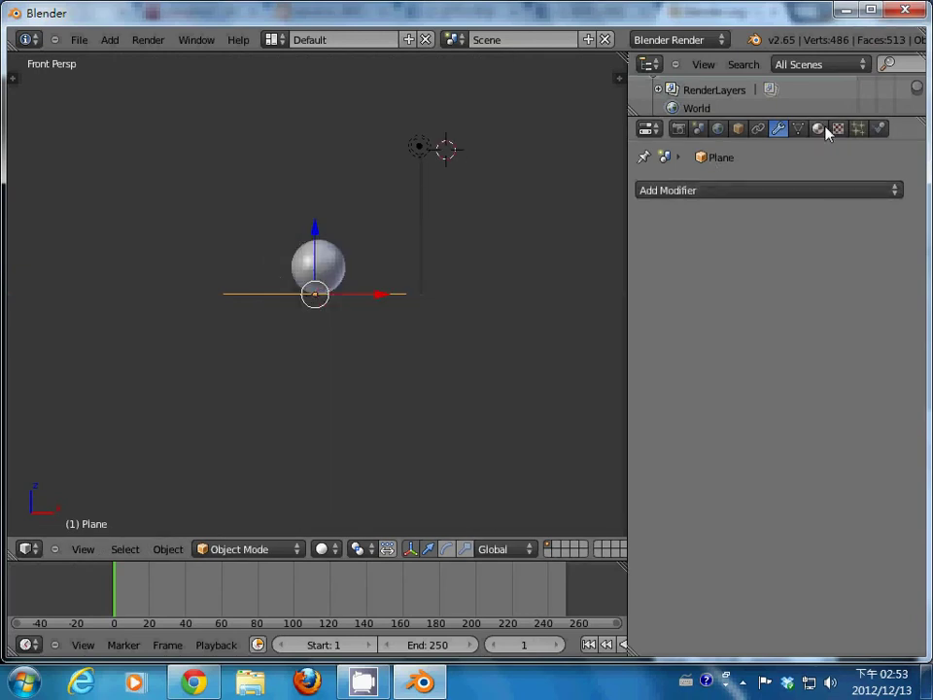
pyautogui.click(825, 128)
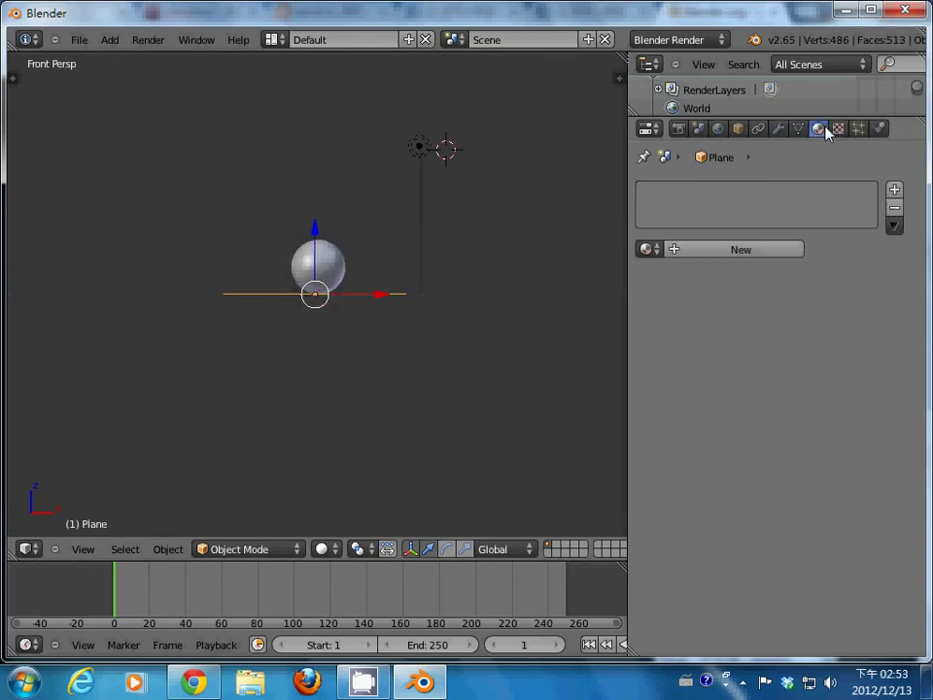
pyautogui.click(745, 252)
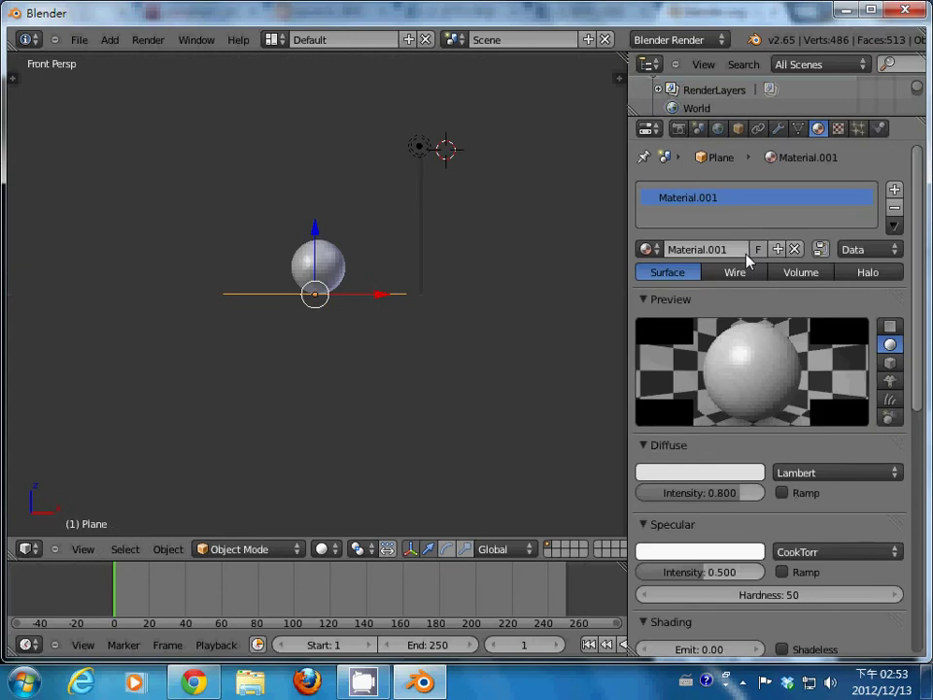
pyautogui.click(720, 474)
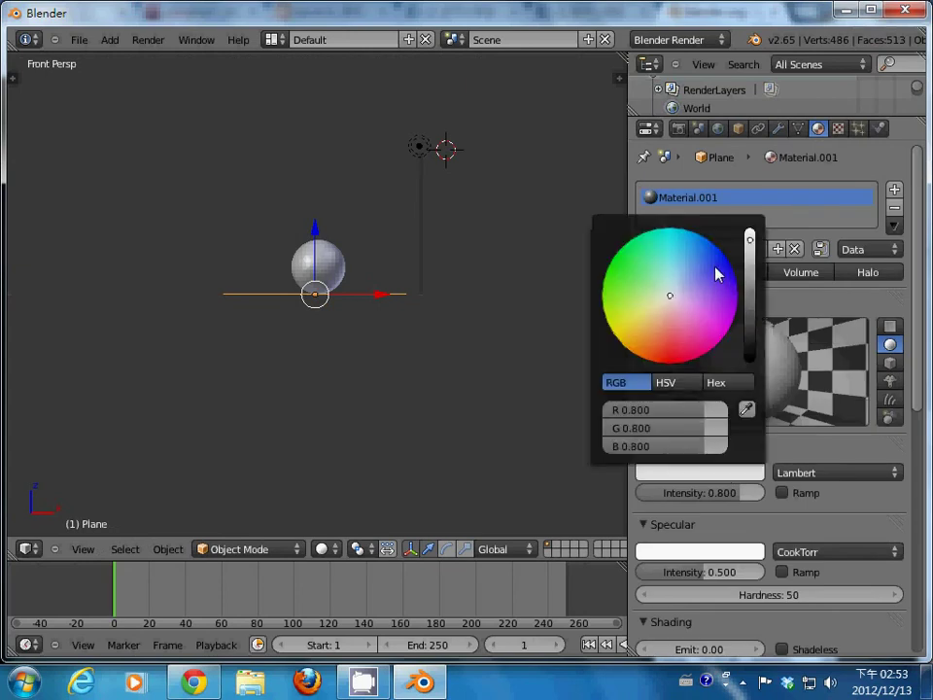
pyautogui.click(720, 270)
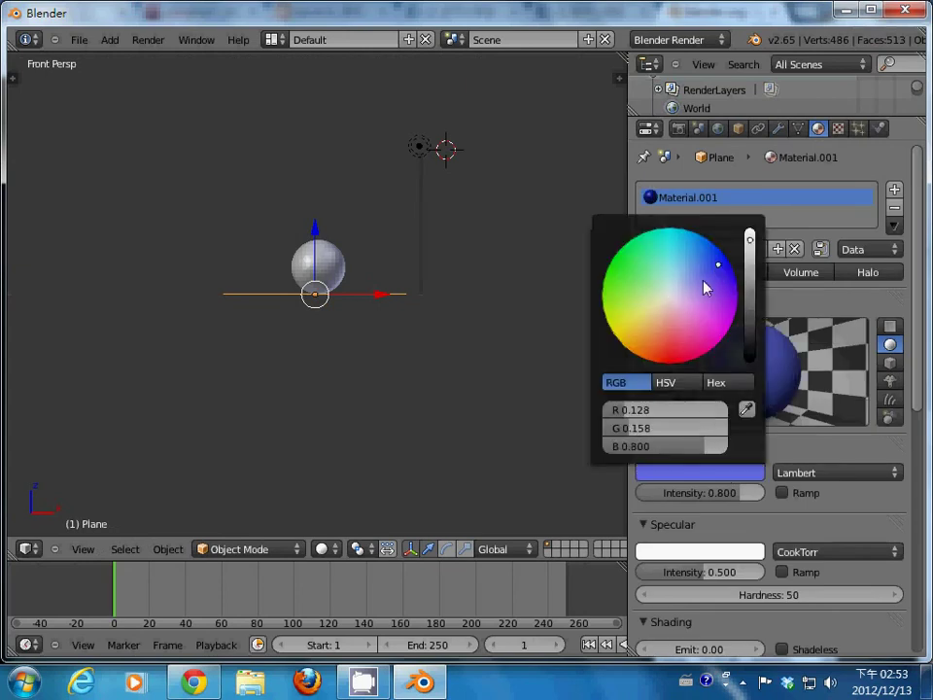
pyautogui.click(702, 284)
pyautogui.click(637, 321)
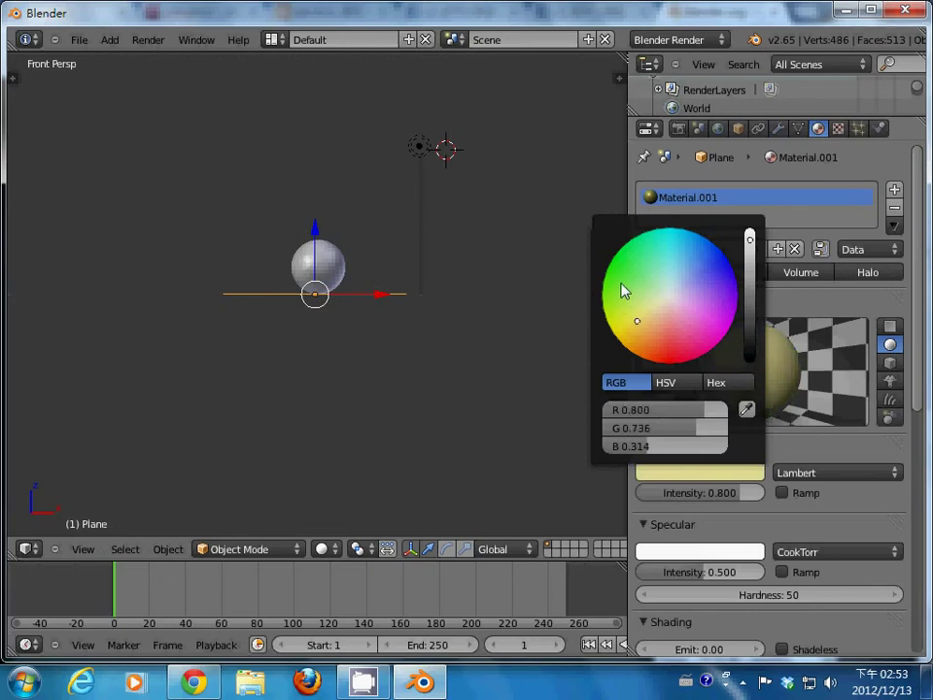
pyautogui.click(617, 288)
pyautogui.moveTo(619, 289); pyautogui.dragTo(624, 280)
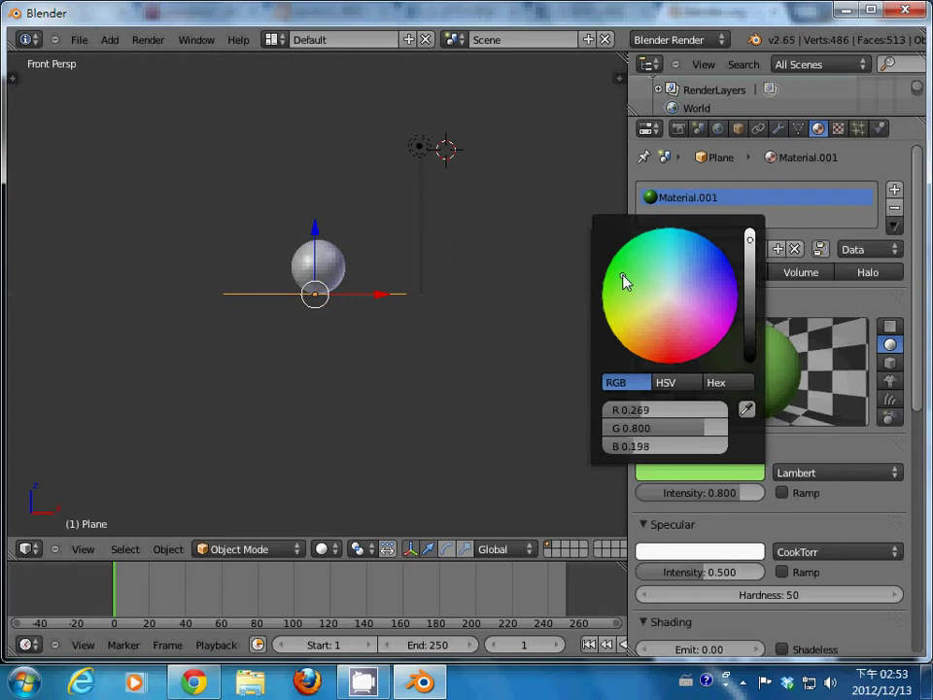
pyautogui.click(636, 289)
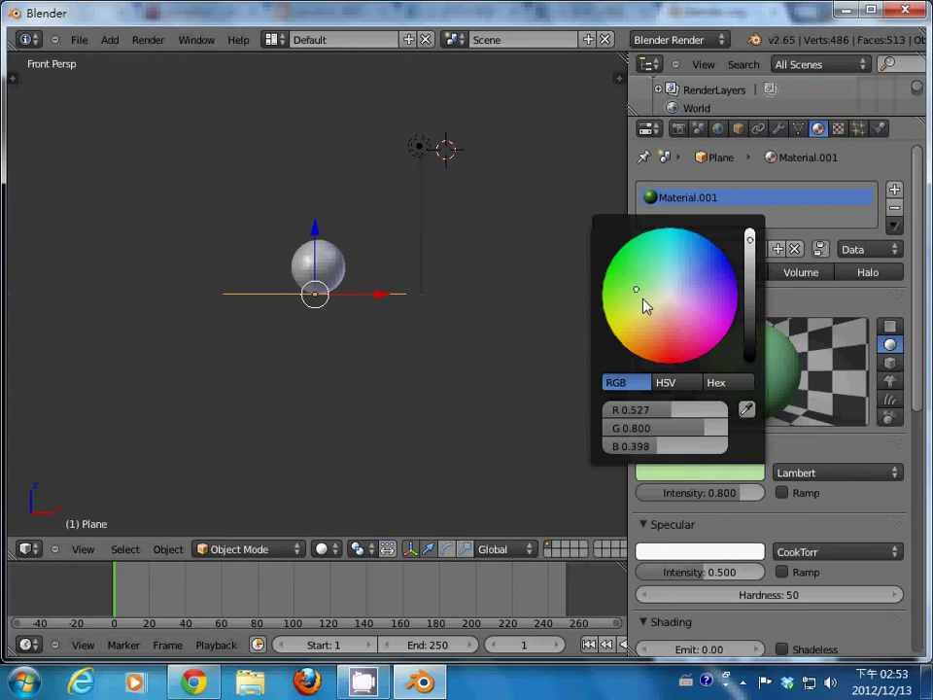
pyautogui.moveTo(642, 299)
pyautogui.mouseDown()
pyautogui.moveTo(637, 283)
pyautogui.moveTo(646, 278)
pyautogui.mouseUp()
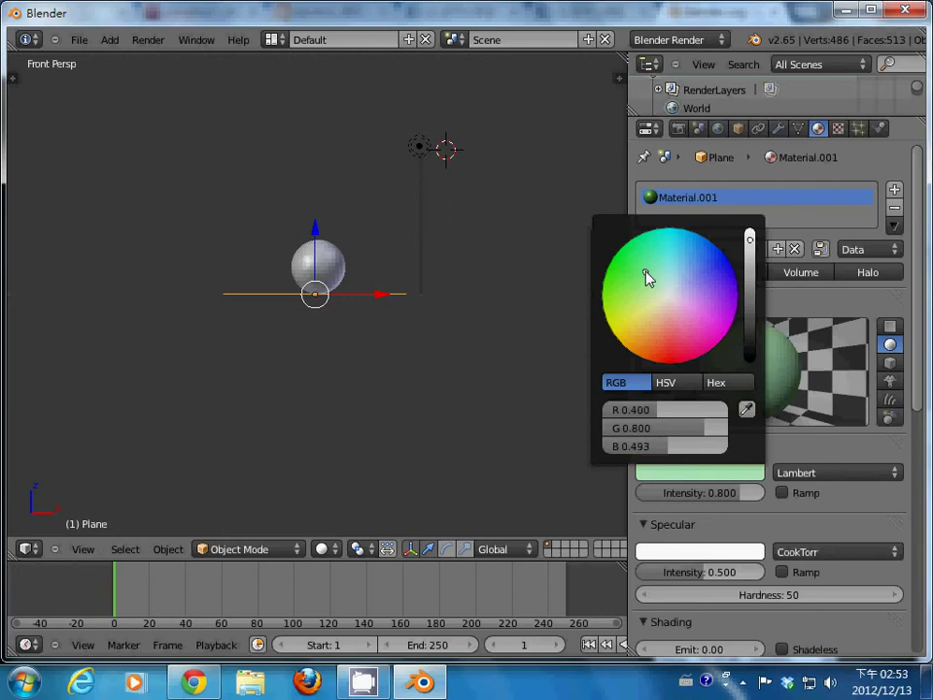
pyautogui.moveTo(755, 250); pyautogui.dragTo(751, 260)
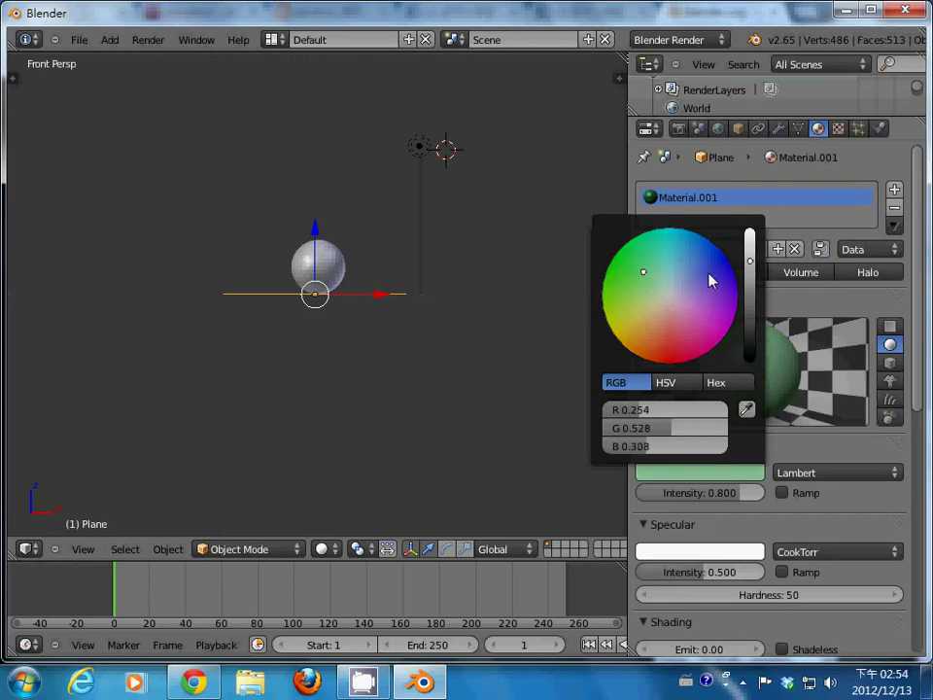
pyautogui.click(524, 373)
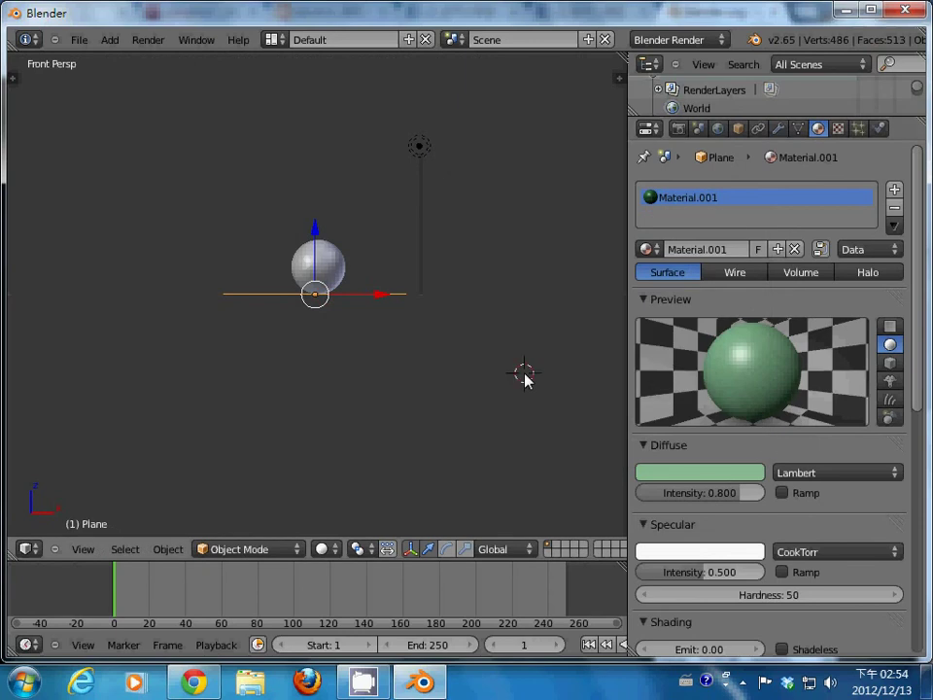
# Render, scale the plane up by 1.1228 in front view, and render the final scene
pyautogui.press('F12')
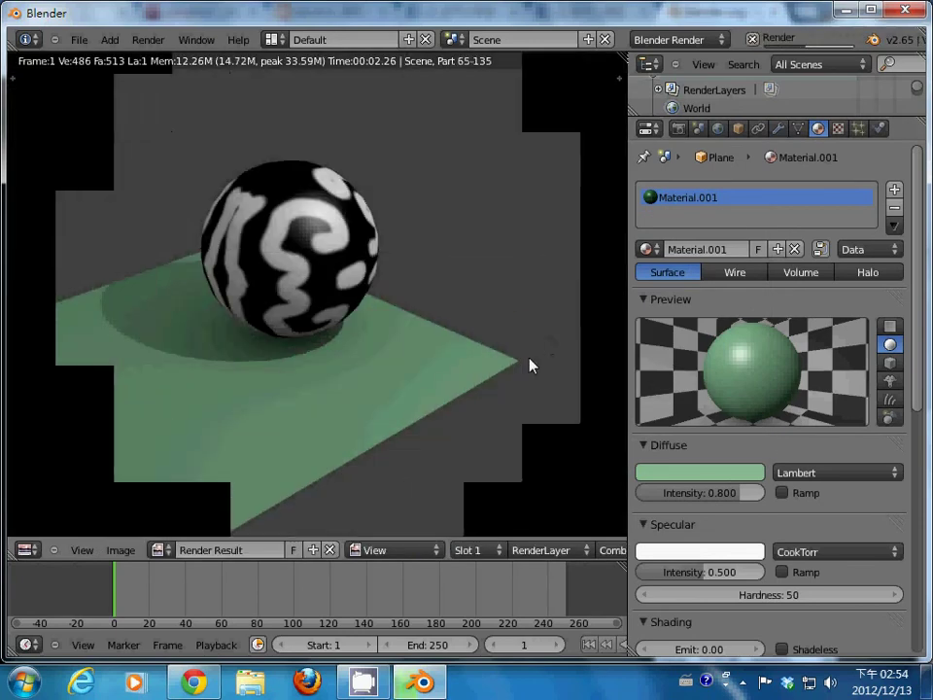
pyautogui.press('Escape')
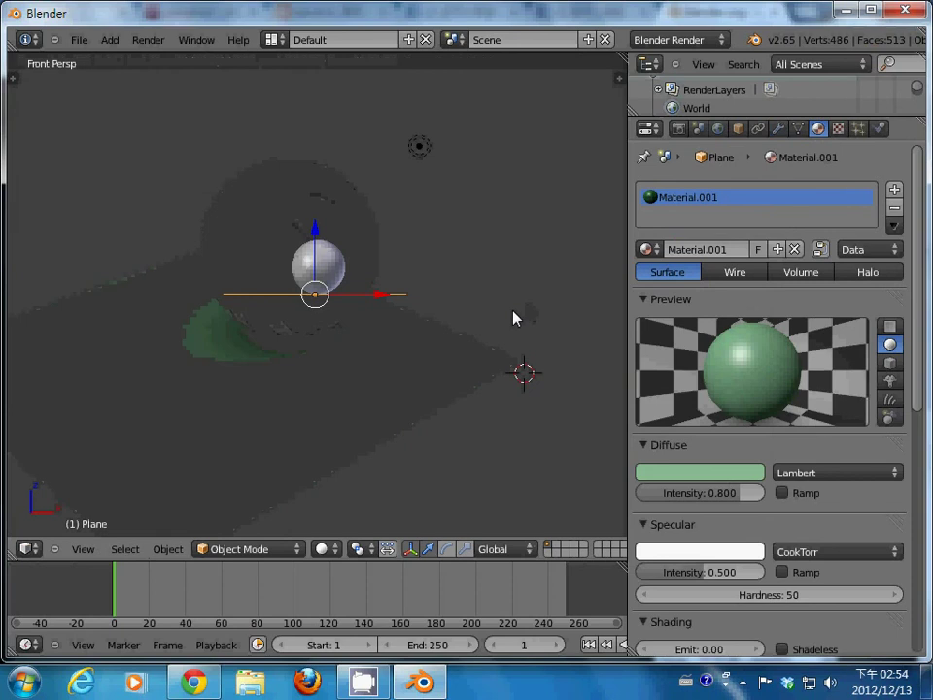
pyautogui.press('KP_1')
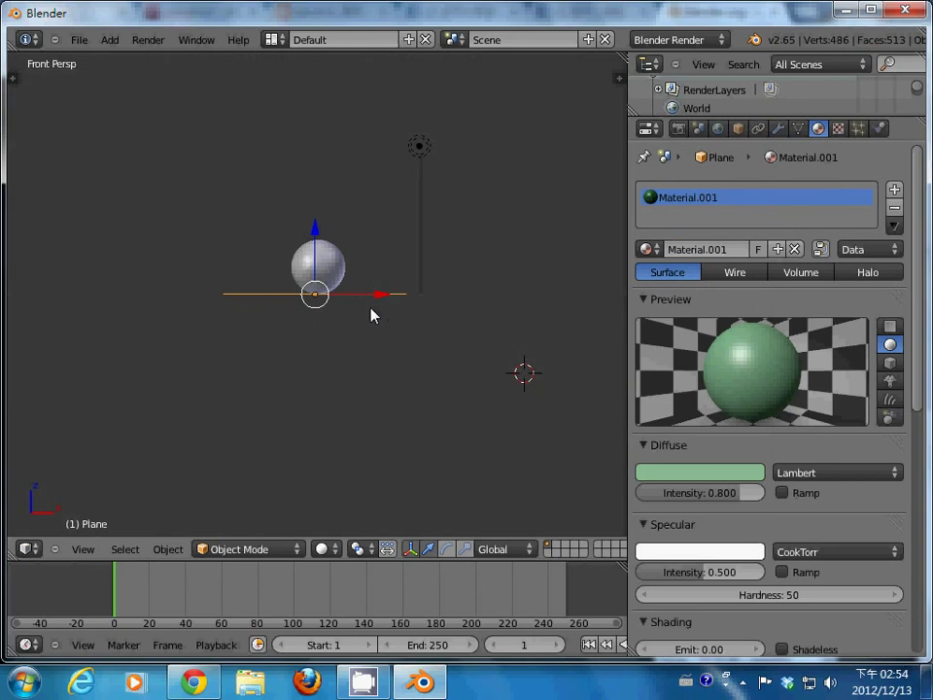
pyautogui.press('s')
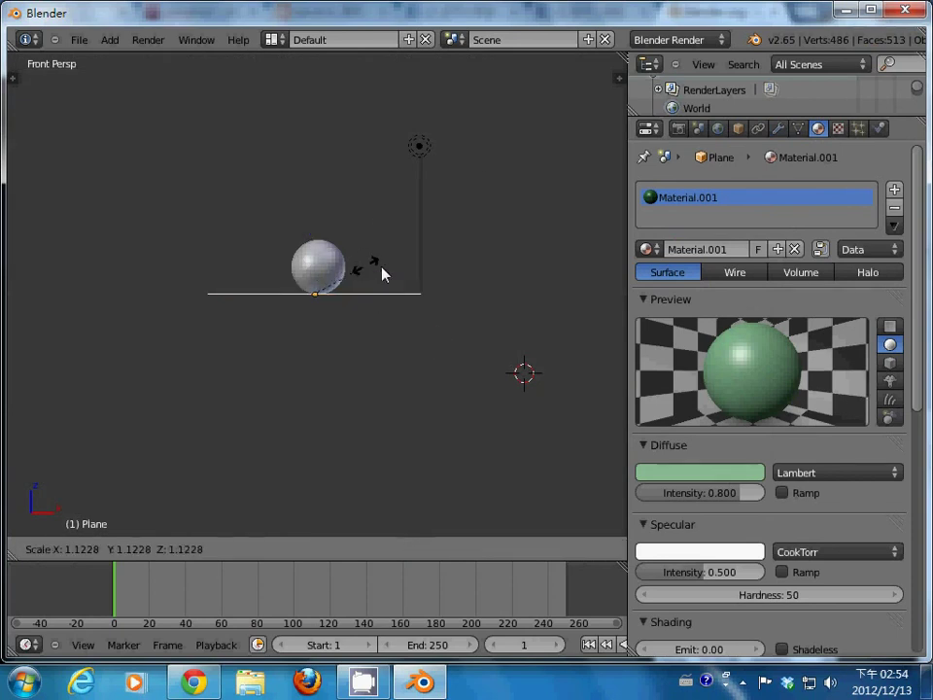
pyautogui.click(397, 274)
pyautogui.press('F12')
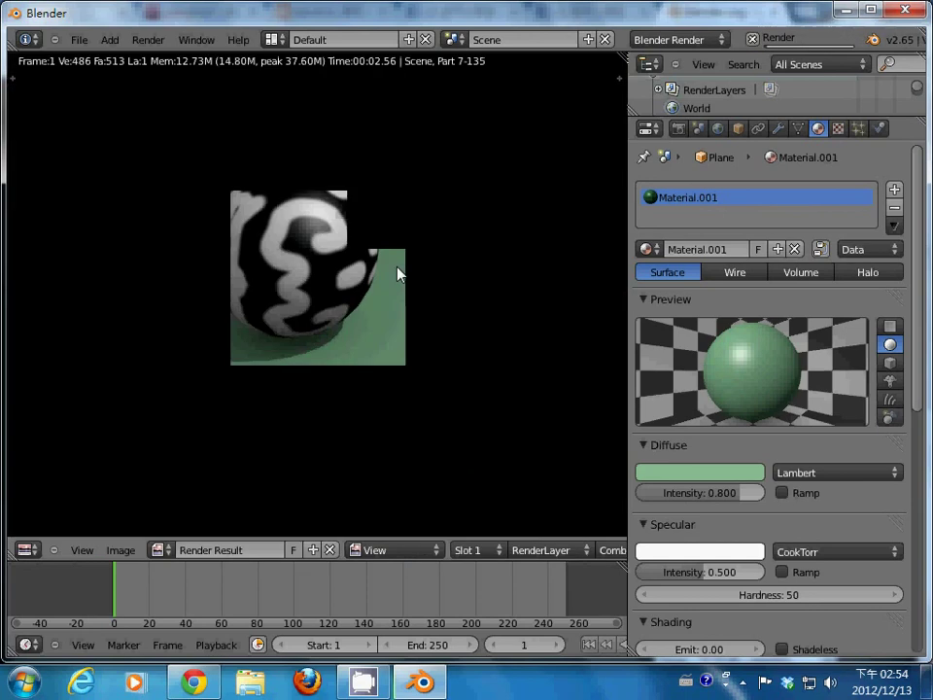